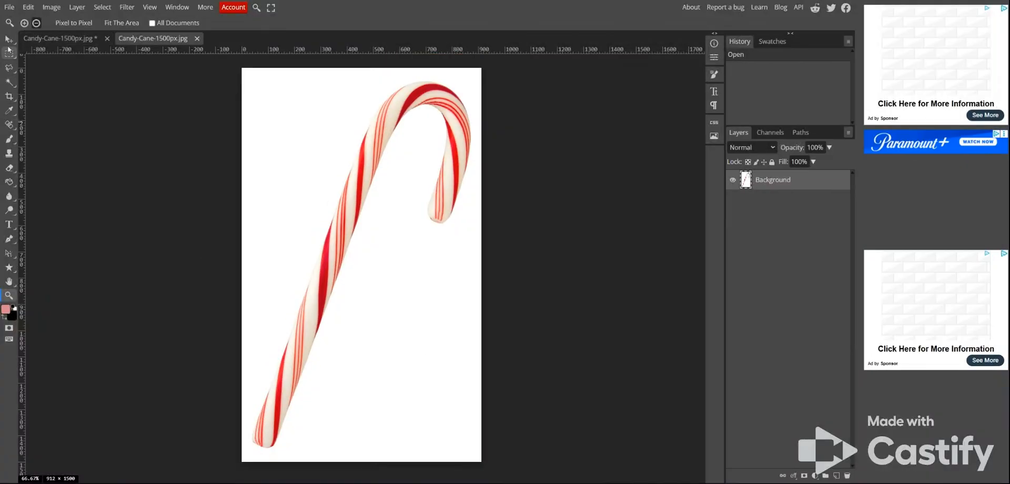
- Place a vertical guide along the cane's lower shaft and rotate the image -20° with Free Transform so the shaft stands upright
{"action": "left_click", "coordinate": [9, 39]}
{"action": "left_click_drag", "start_coordinate": [19, 148], "coordinate": [332, 181]}
{"action": "left_click", "coordinate": [28, 8]}
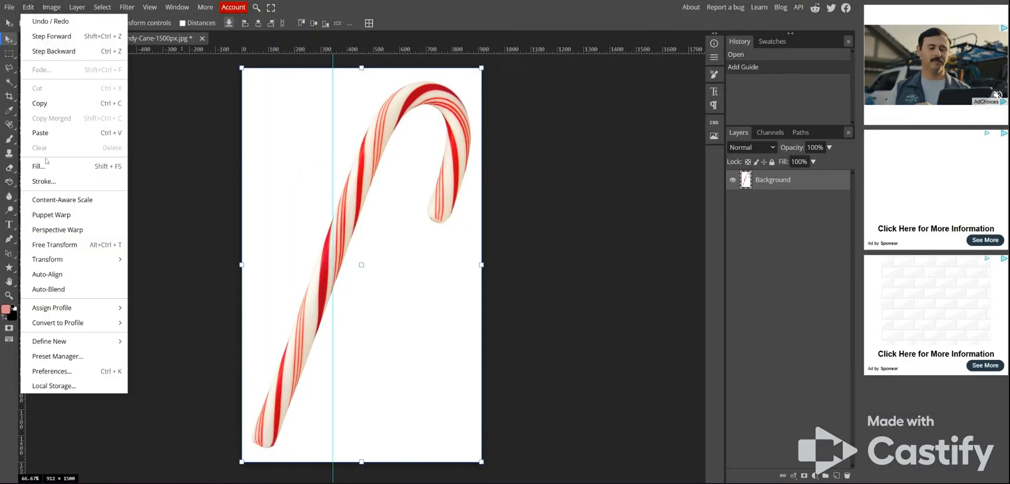
{"action": "left_click", "coordinate": [46, 245]}
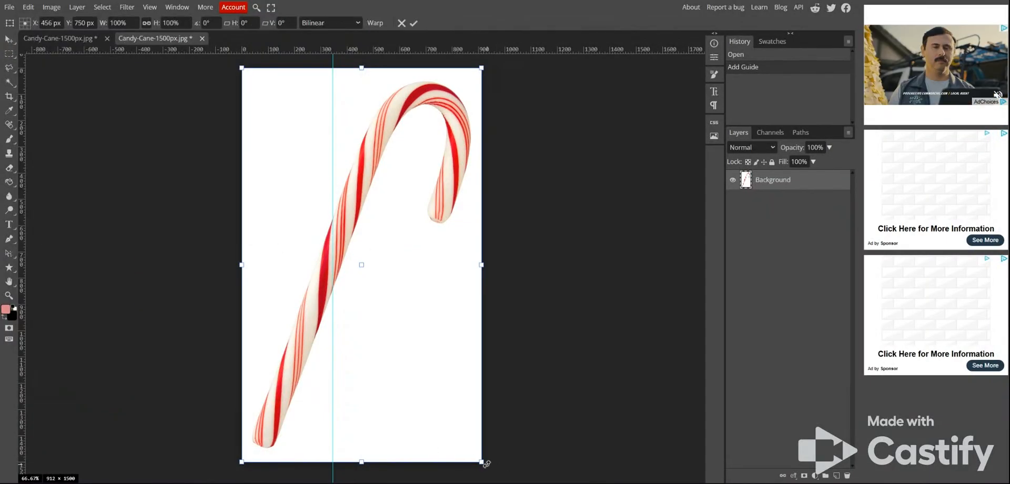
{"action": "left_click_drag", "start_coordinate": [486, 465], "coordinate": [505, 378]}
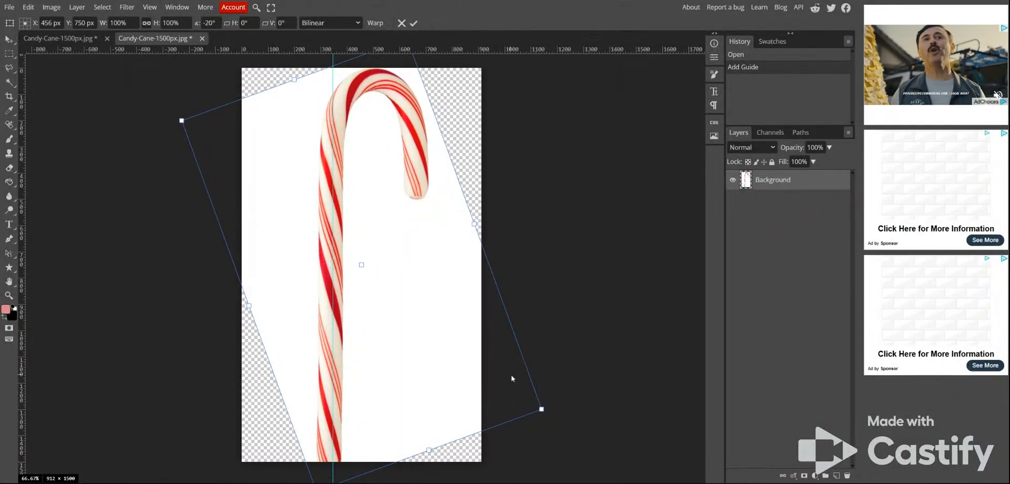
{"action": "key", "text": "Return"}
- Scale the rotated image to about 83% width and 87% height, and move it so the whole candy cane fits the canvas
{"action": "left_click", "coordinate": [30, 8]}
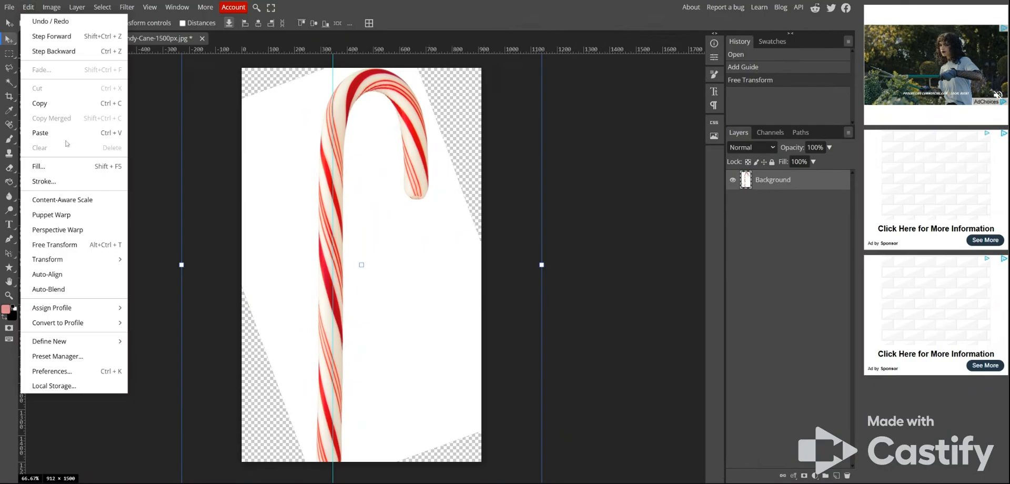
{"action": "left_click", "coordinate": [52, 244]}
{"action": "scroll", "coordinate": [382, 265], "scroll_direction": "down", "scroll_amount": 3}
{"action": "scroll", "coordinate": [383, 265], "scroll_direction": "up", "scroll_amount": 4}
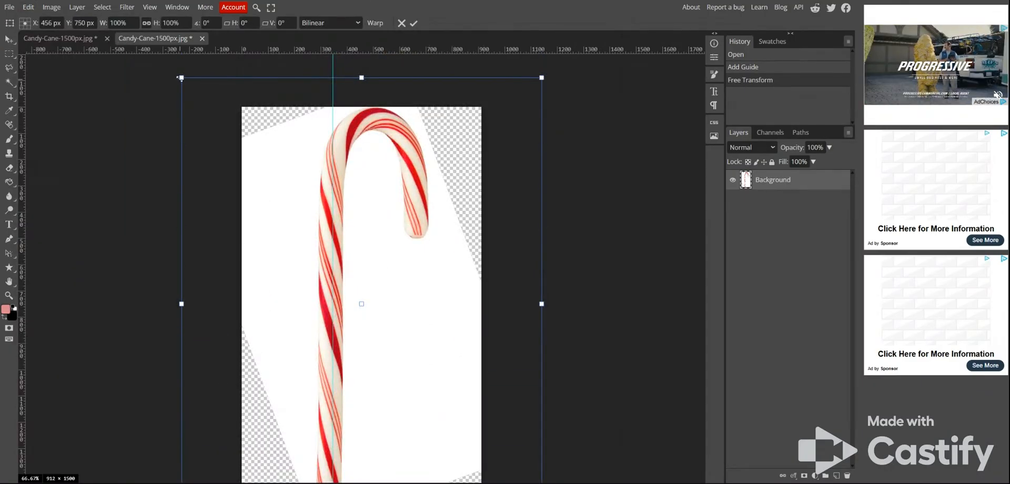
{"action": "left_click_drag", "start_coordinate": [179, 76], "coordinate": [241, 135]}
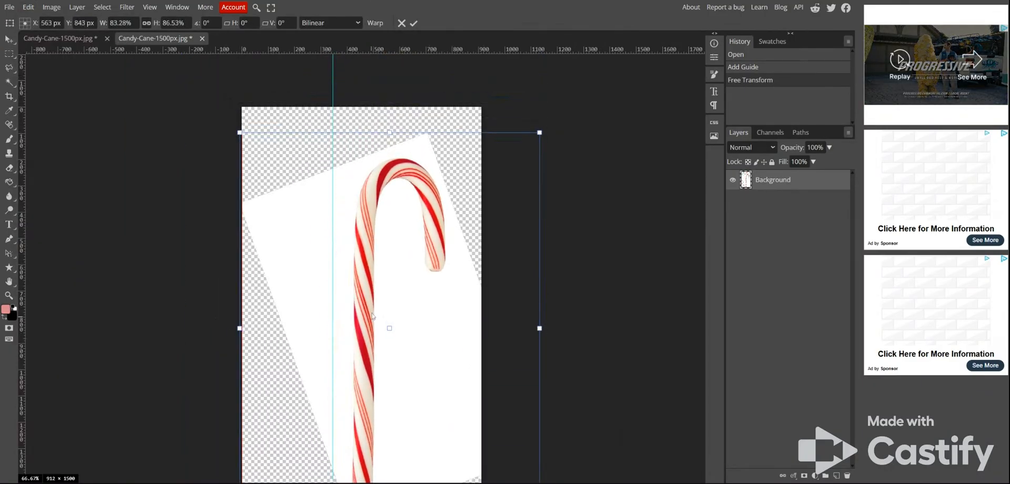
{"action": "left_click_drag", "start_coordinate": [376, 327], "coordinate": [371, 289]}
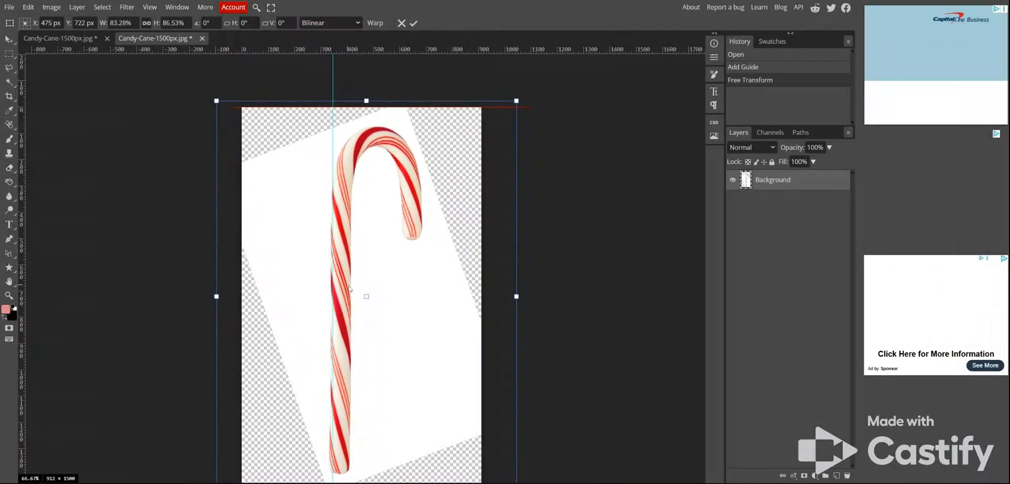
{"action": "key", "text": "Return"}
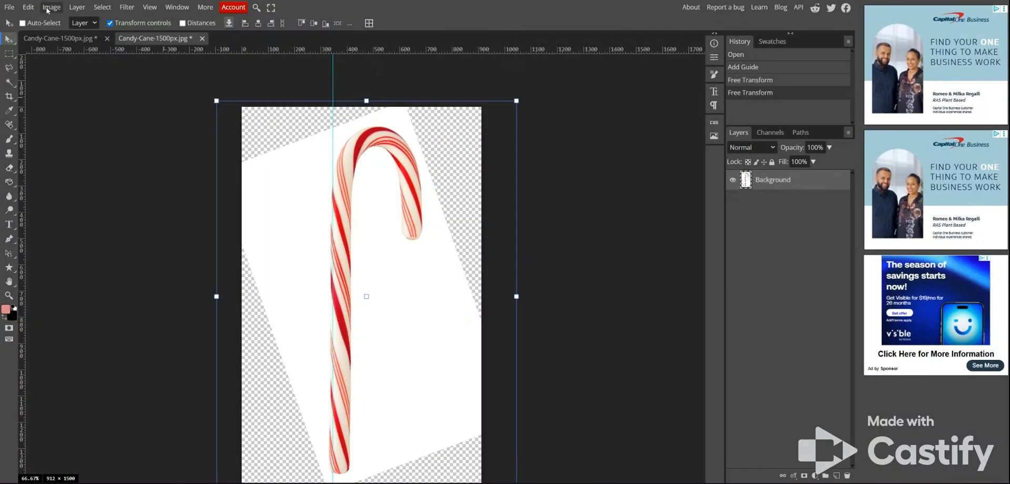
- Widen the canvas to 1800 pixels
{"action": "left_click", "coordinate": [27, 7]}
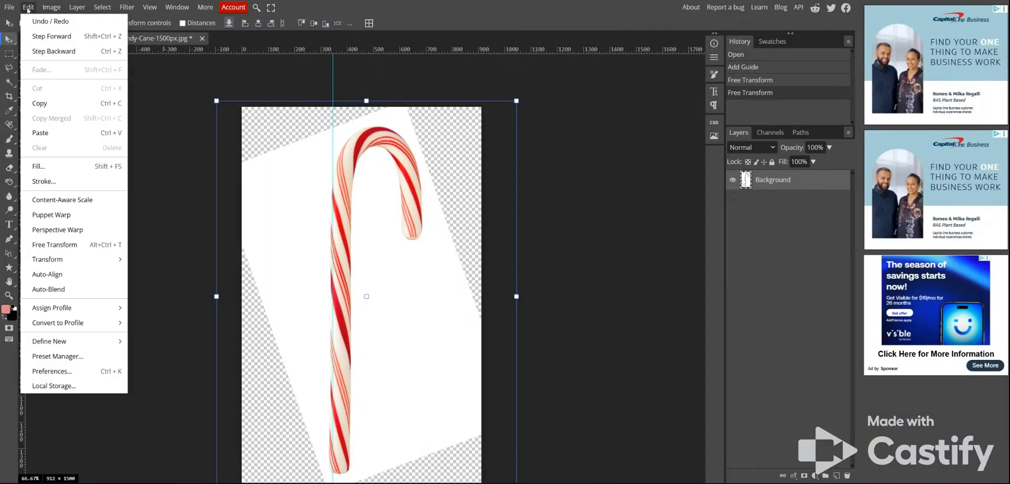
{"action": "left_click", "coordinate": [58, 154]}
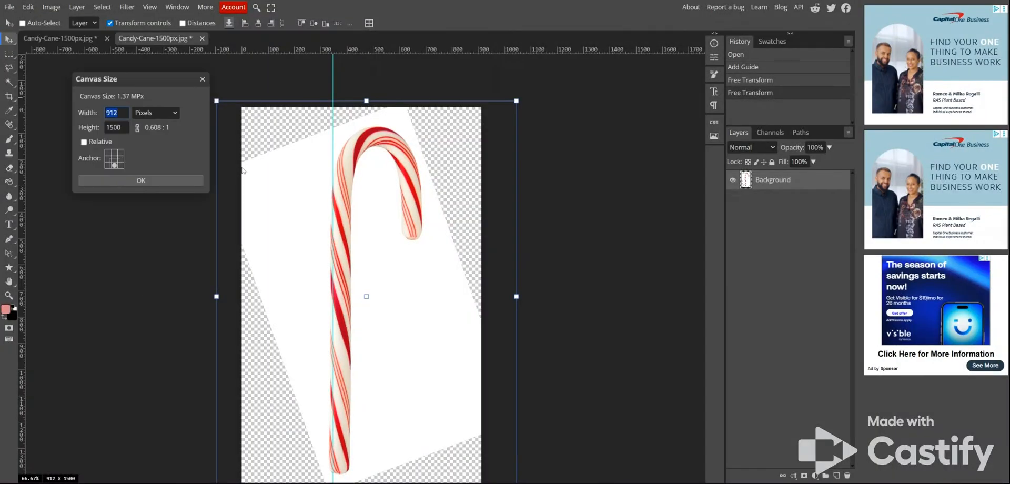
{"action": "type", "text": "1800"}
{"action": "left_click", "coordinate": [133, 182]}
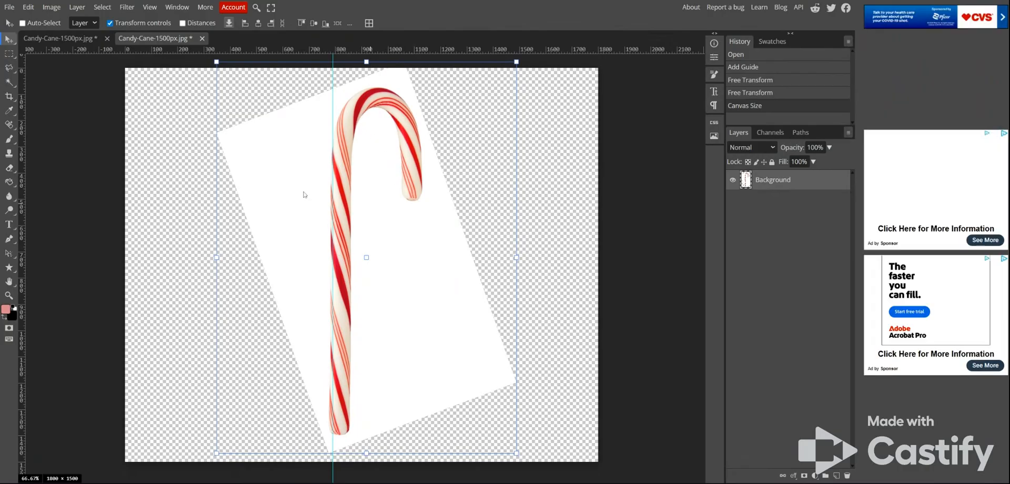
- Select the white area around the candy cane with the Magic Wand, delete it and clear the selection
{"action": "left_click", "coordinate": [9, 82]}
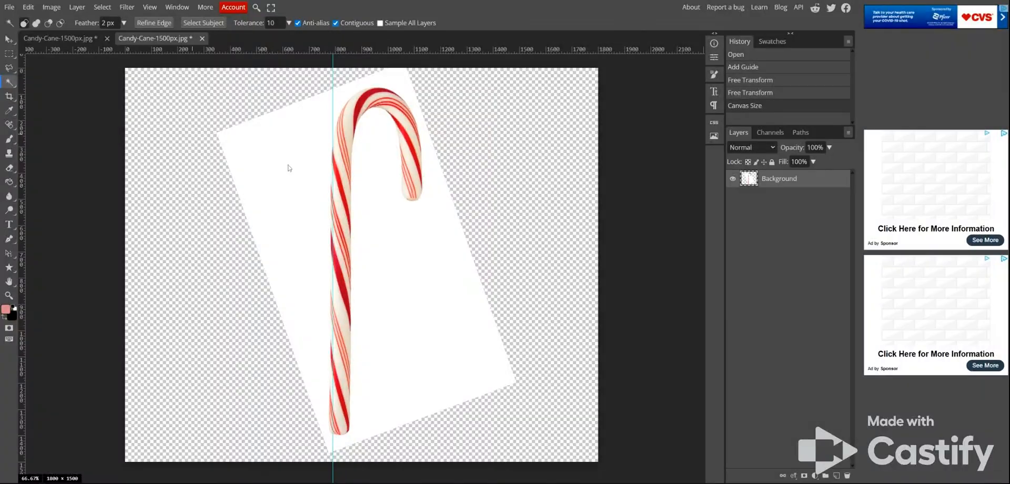
{"action": "left_click", "coordinate": [378, 206]}
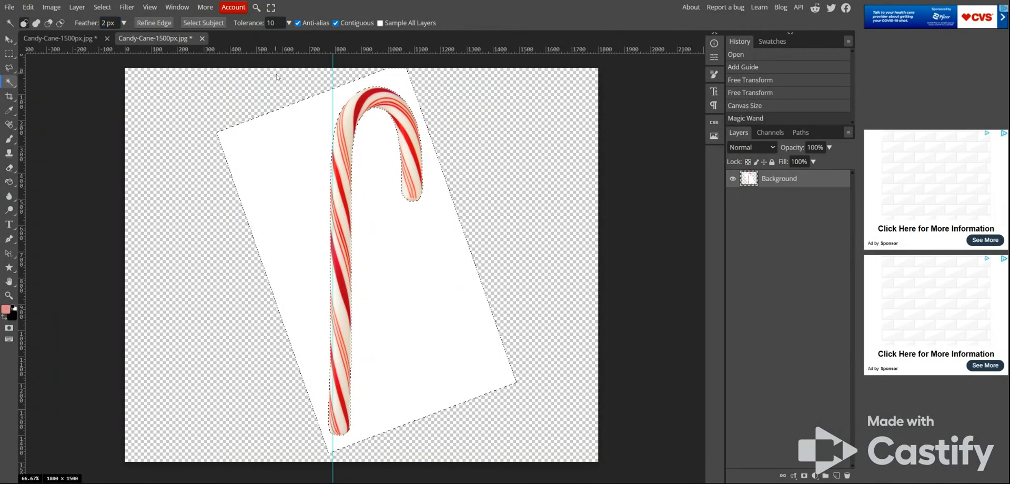
{"action": "key", "text": "Delete"}
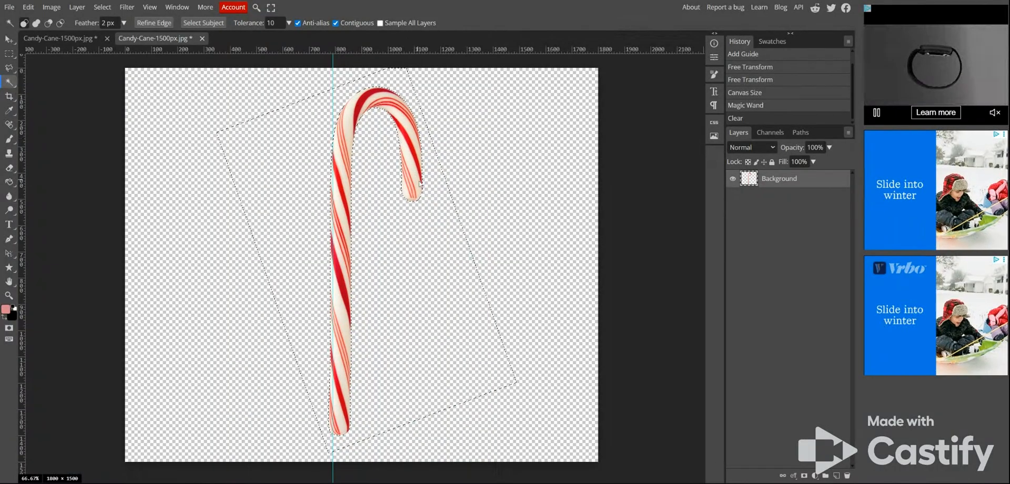
{"action": "left_click", "coordinate": [102, 6]}
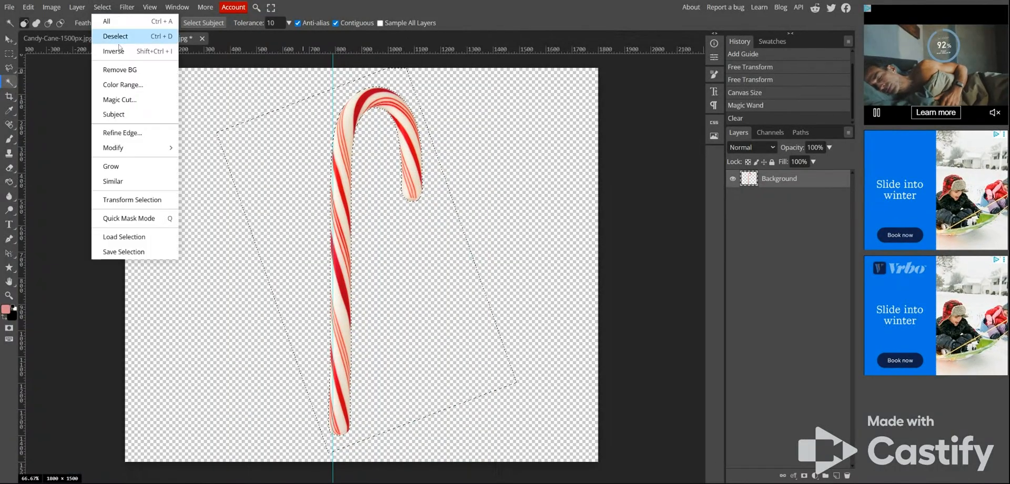
{"action": "left_click", "coordinate": [120, 41]}
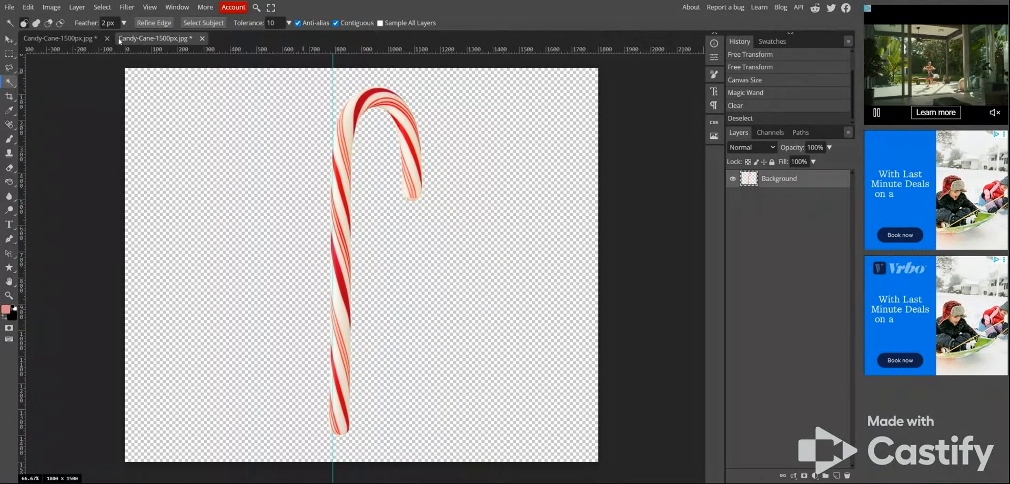
- Copy a narrow vertical strip from the middle of the cane's shaft onto a new layer and check it with the Background layer hidden
{"action": "left_click", "coordinate": [10, 55]}
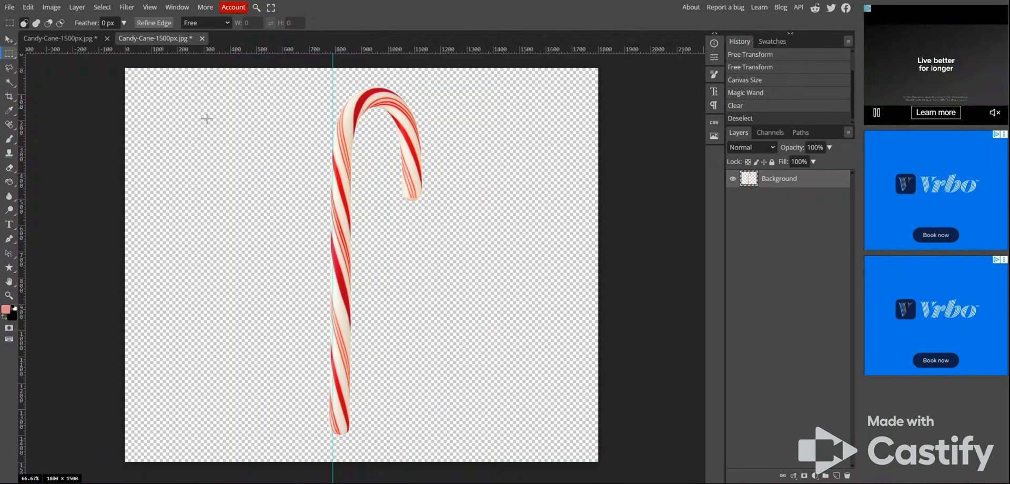
{"action": "left_click_drag", "start_coordinate": [339, 130], "coordinate": [343, 434]}
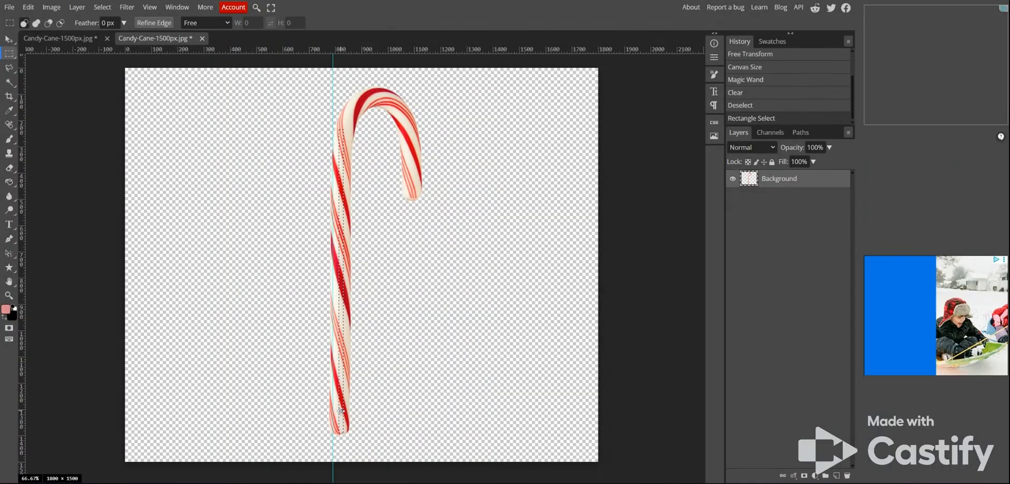
{"action": "left_click", "coordinate": [28, 7]}
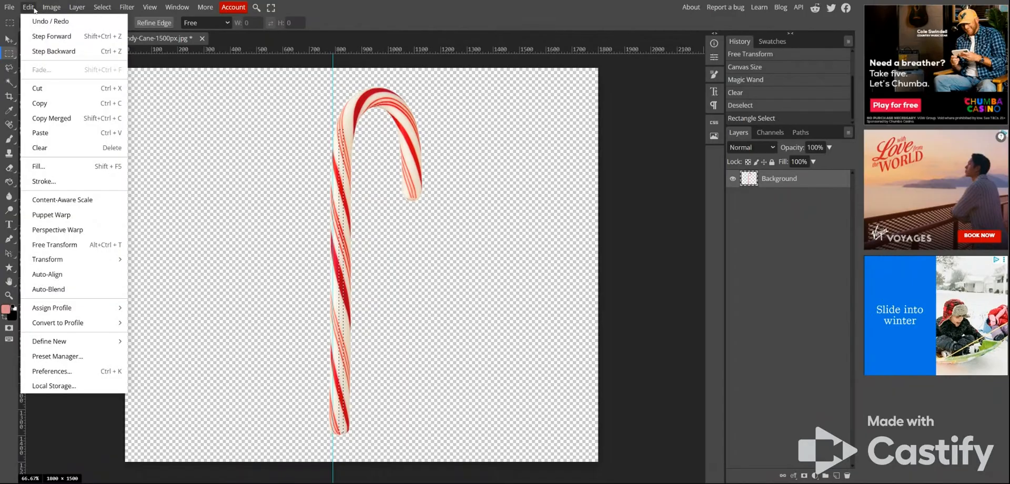
{"action": "left_click", "coordinate": [50, 104]}
{"action": "left_click", "coordinate": [28, 8]}
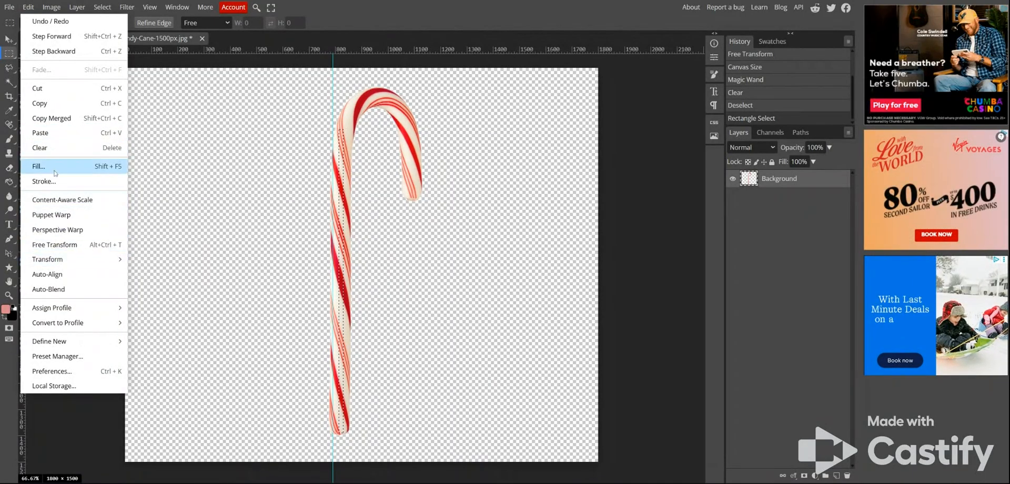
{"action": "left_click", "coordinate": [49, 134]}
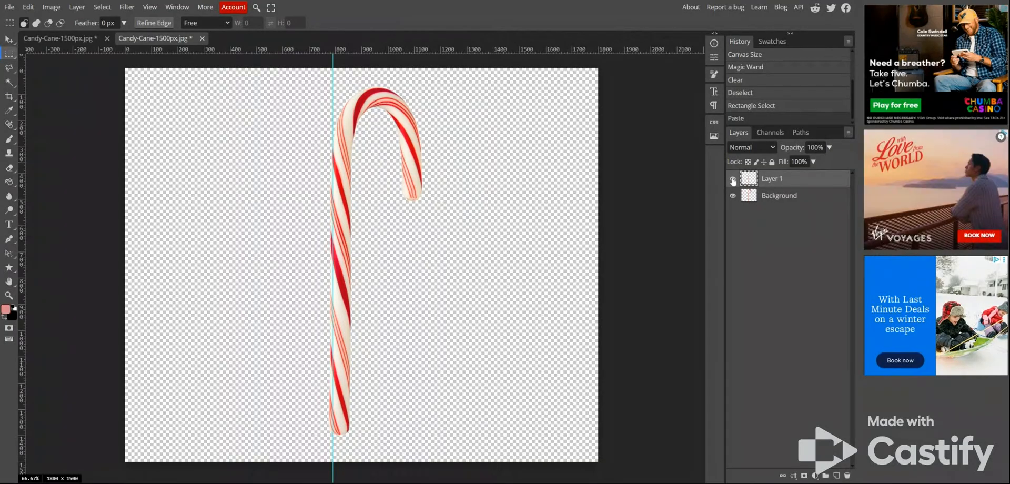
{"action": "left_click", "coordinate": [732, 196]}
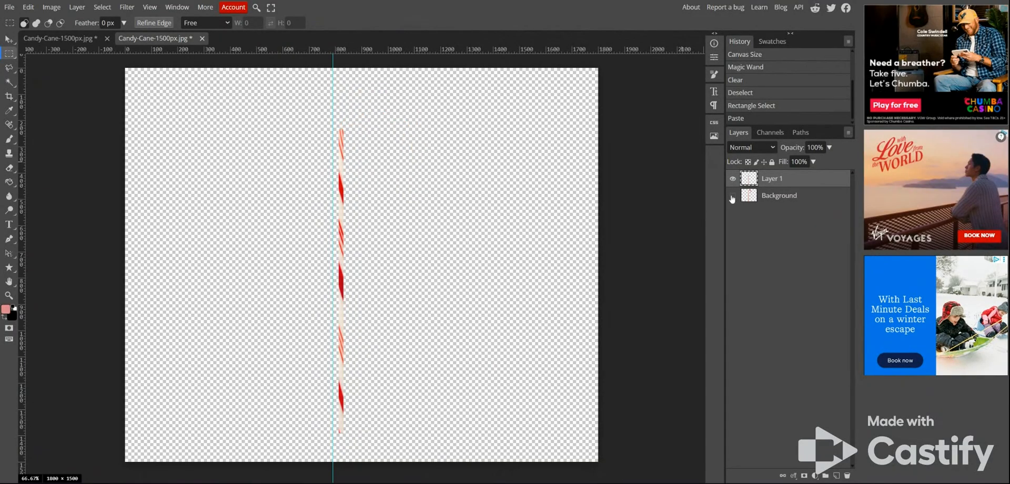
{"action": "left_click", "coordinate": [731, 197]}
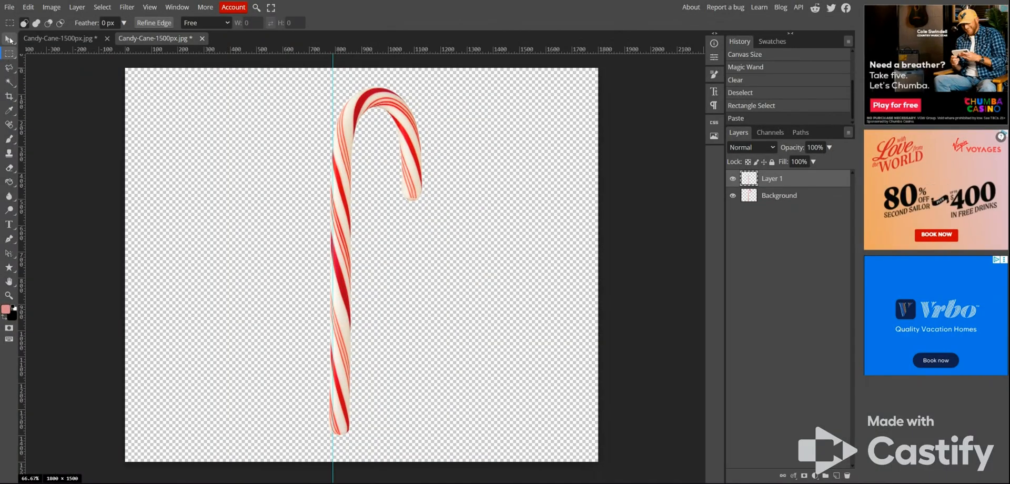
{"action": "left_click", "coordinate": [9, 40]}
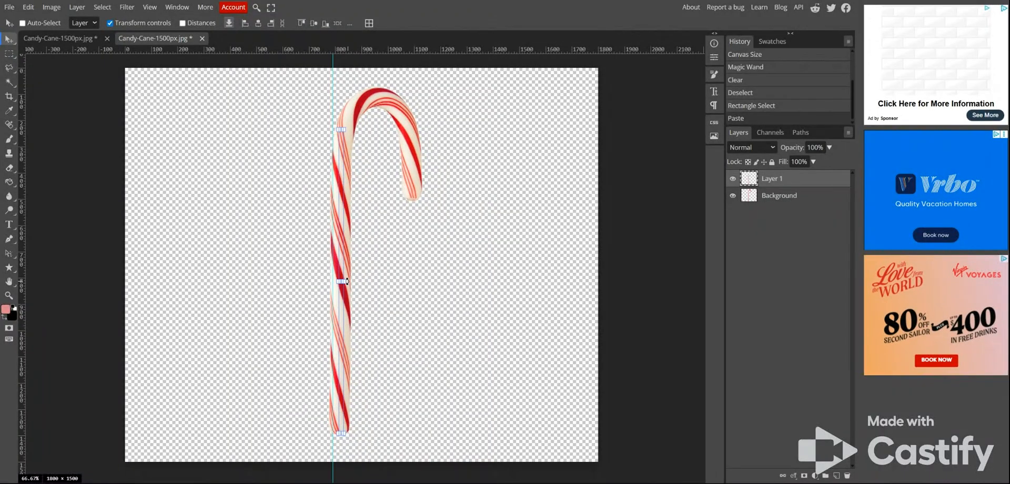
{"action": "left_click_drag", "start_coordinate": [343, 282], "coordinate": [407, 284]}
{"action": "mouse_move", "coordinate": [343, 281]}
{"action": "left_mouse_down"}
{"action": "mouse_move", "coordinate": [411, 280]}
{"action": "mouse_move", "coordinate": [352, 281]}
{"action": "left_mouse_up"}
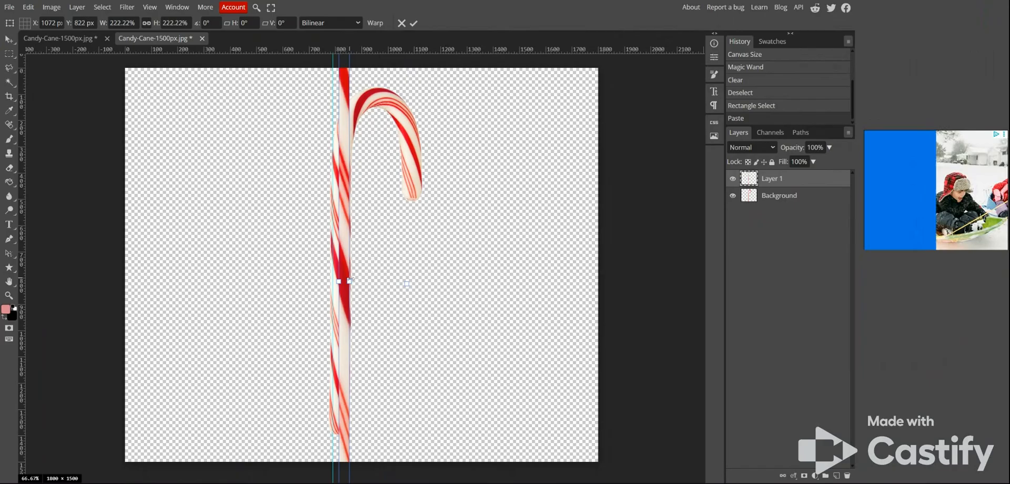
{"action": "key", "text": "Return"}
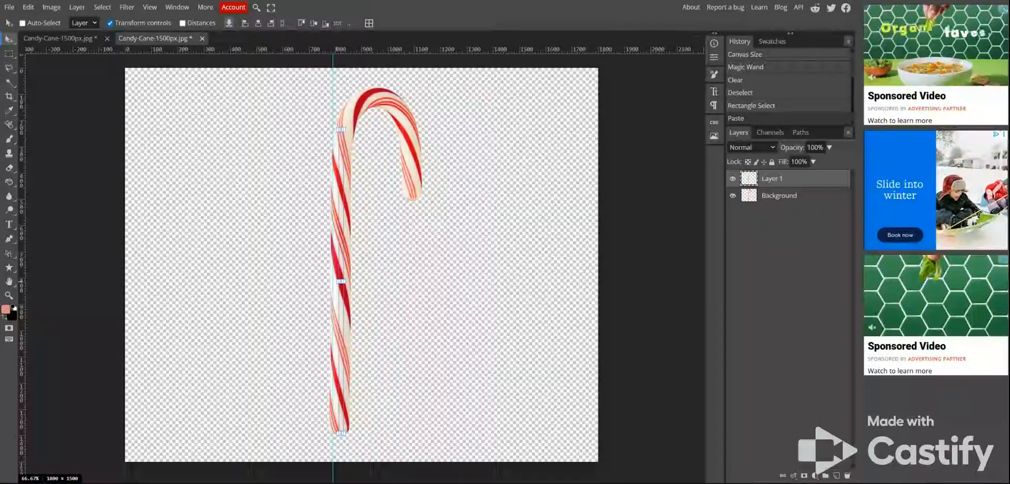
- Move the vertical guide left of the cane and stretch the pasted strip horizontally toward the canvas's left edge, to about 815 px wide
{"action": "left_click_drag", "start_coordinate": [332, 274], "coordinate": [130, 282]}
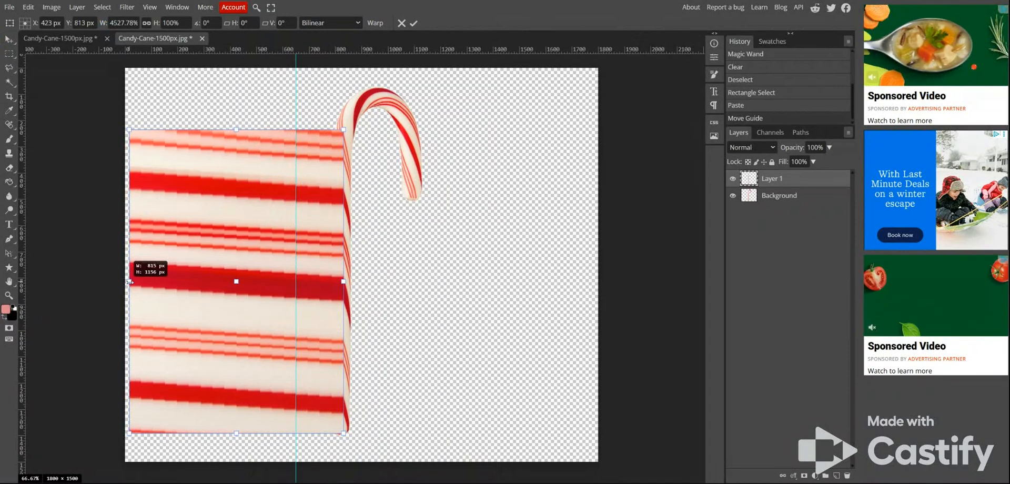
{"action": "key", "text": "Return"}
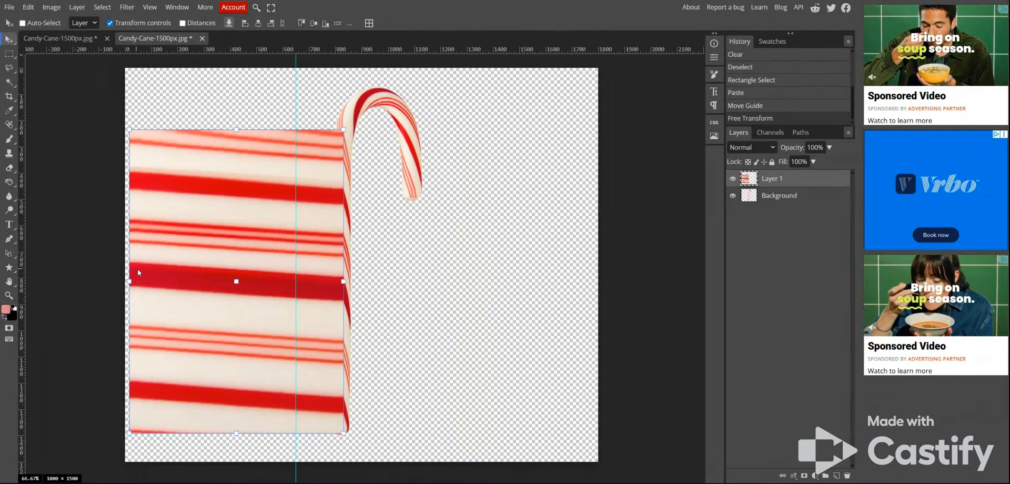
- Warp the striped layer, bending its upper-left corner inward, pulling its lower-left corner across to the upper right, and raising its upper-right corner slightly
{"action": "left_click", "coordinate": [28, 8]}
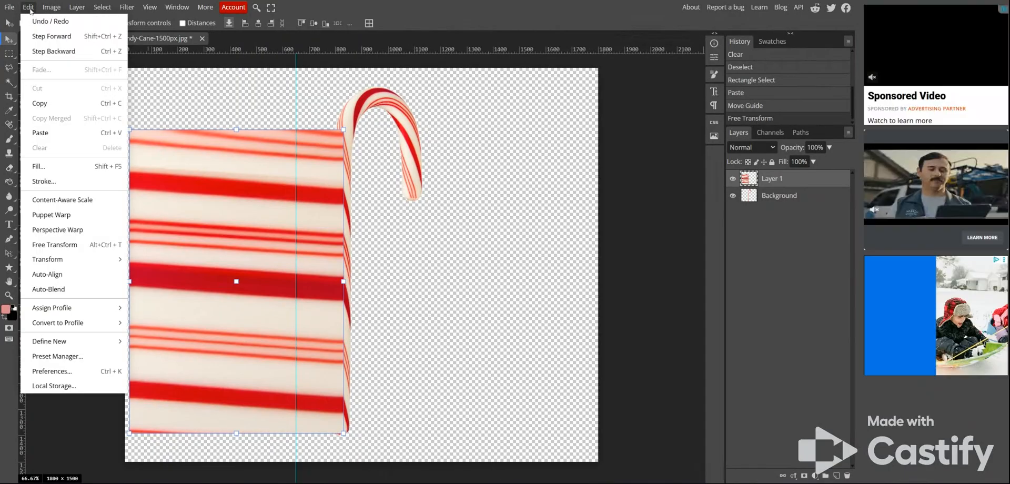
{"action": "mouse_move", "coordinate": [79, 260]}
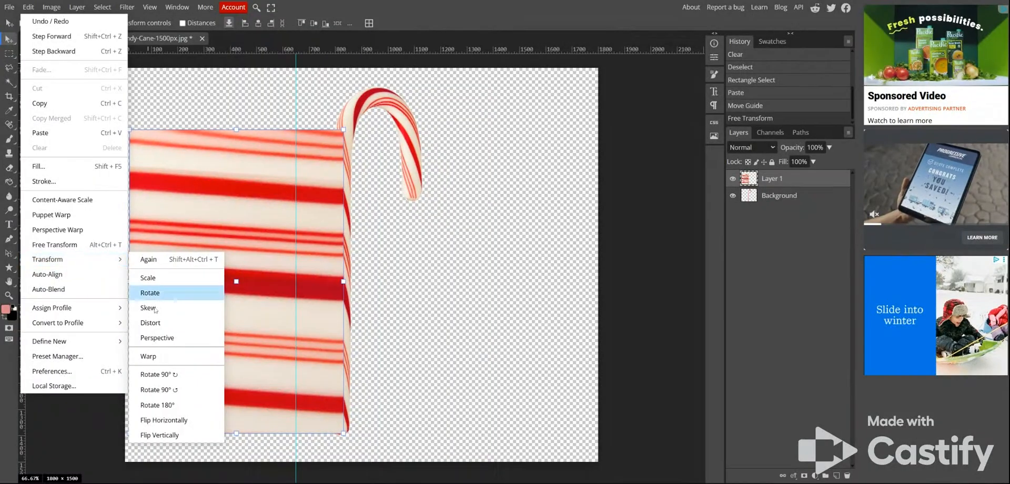
{"action": "left_click", "coordinate": [171, 357]}
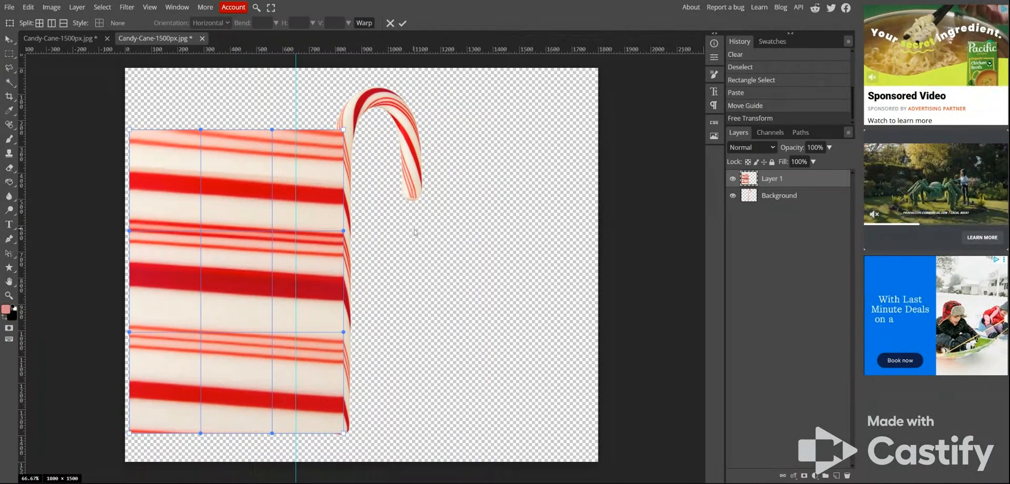
{"action": "left_click_drag", "start_coordinate": [132, 133], "coordinate": [270, 90]}
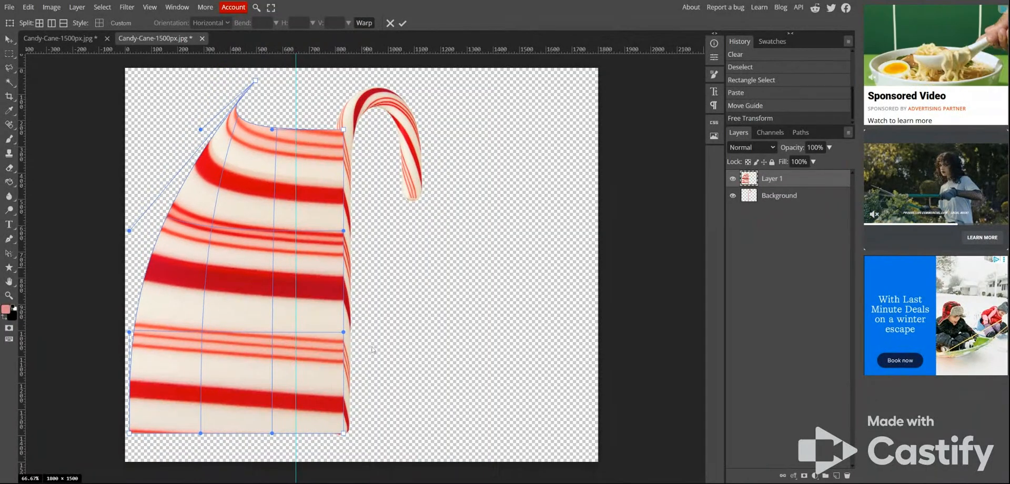
{"action": "left_click_drag", "start_coordinate": [127, 438], "coordinate": [558, 180]}
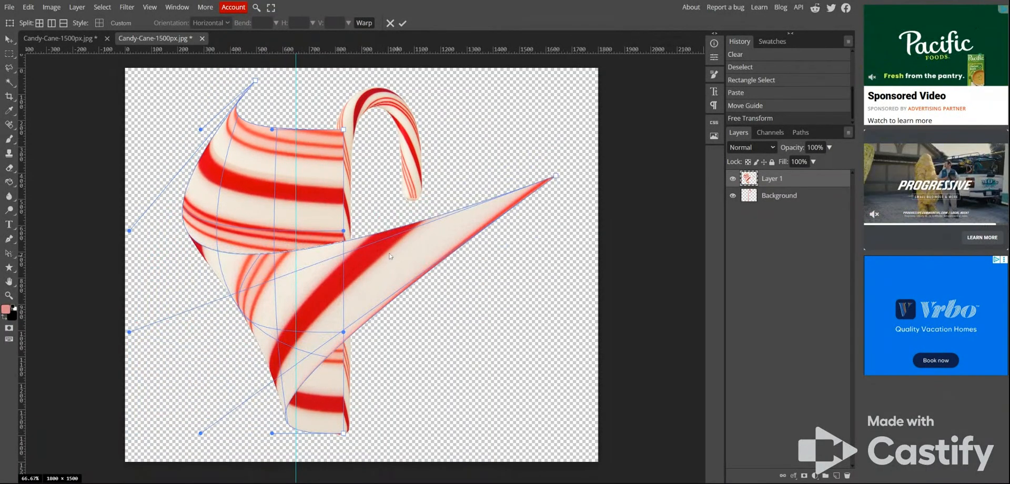
{"action": "left_click_drag", "start_coordinate": [129, 333], "coordinate": [207, 284]}
{"action": "left_click_drag", "start_coordinate": [343, 129], "coordinate": [349, 104]}
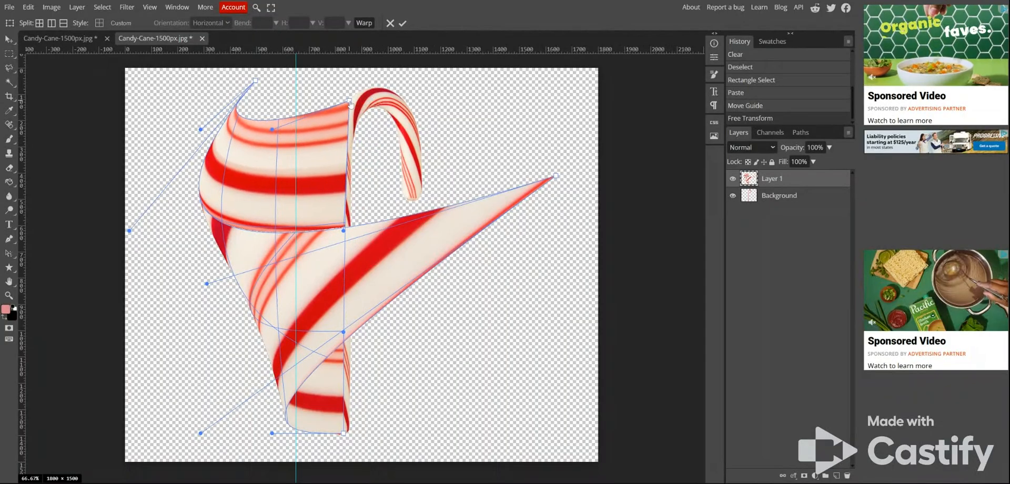
{"action": "key", "text": "Return"}
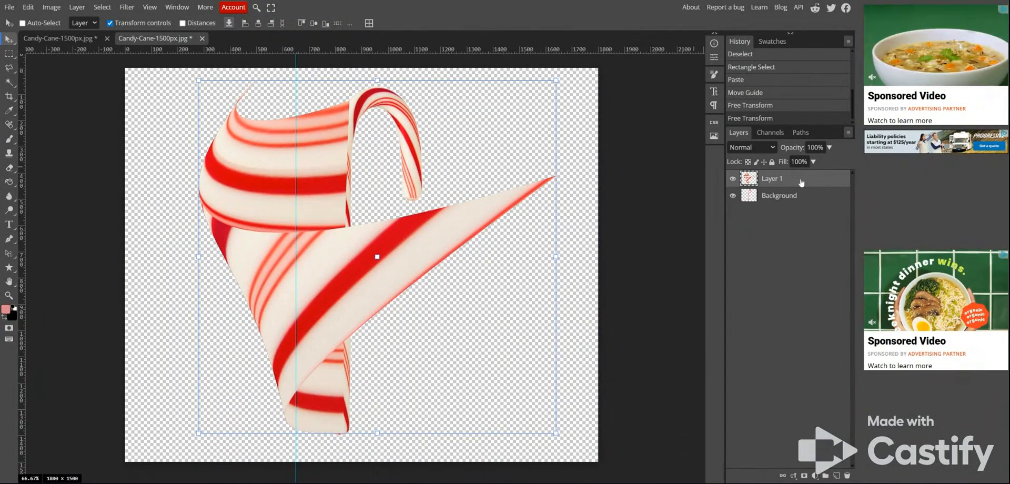
- Move the warped strip layer beneath the candy cane's Background layer and undo the accidental shift of the strip
{"action": "left_click_drag", "start_coordinate": [801, 182], "coordinate": [798, 208]}
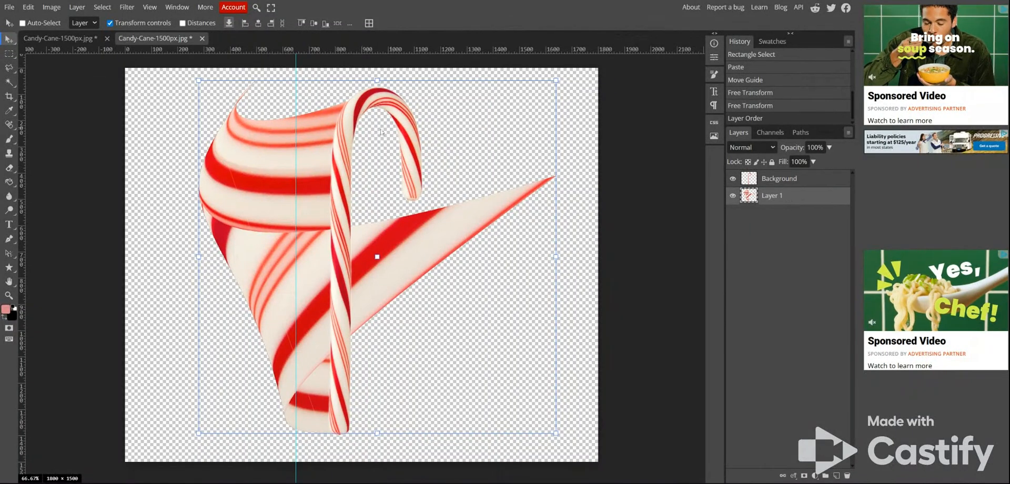
{"action": "left_click_drag", "start_coordinate": [370, 173], "coordinate": [364, 187]}
{"action": "key", "text": "ctrl+z"}
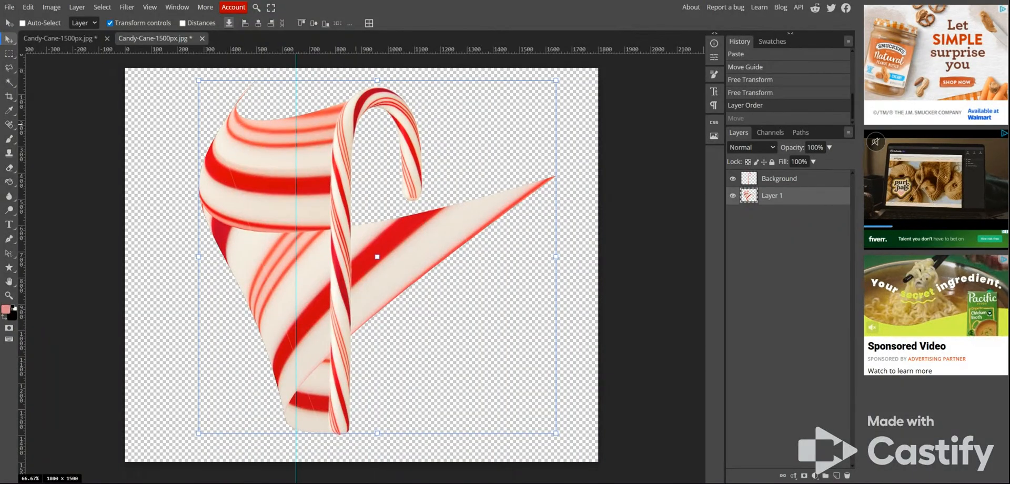
- Check the Background layer by hiding and showing it, and add a Drop Shadow to it
{"action": "left_click", "coordinate": [806, 180]}
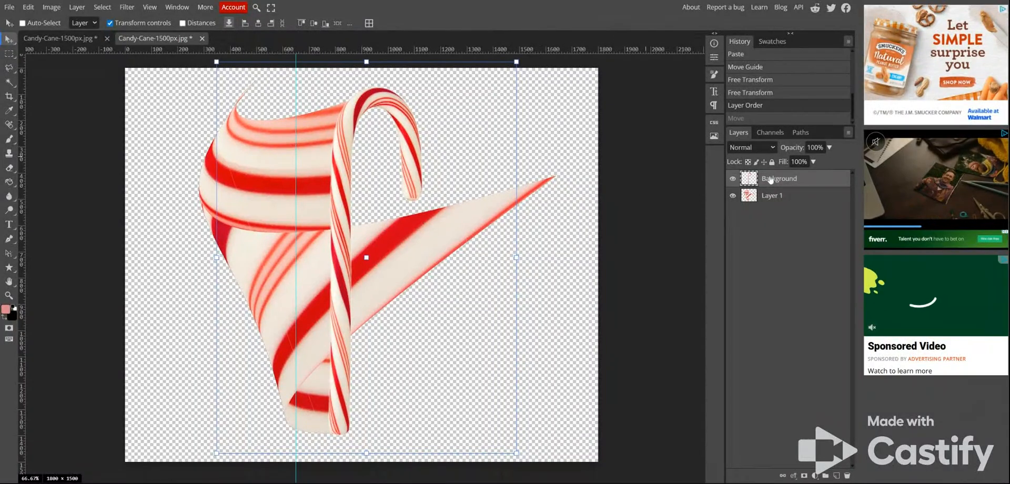
{"action": "left_click", "coordinate": [733, 179]}
{"action": "left_click", "coordinate": [733, 179]}
{"action": "left_click", "coordinate": [732, 179]}
{"action": "left_click", "coordinate": [733, 179]}
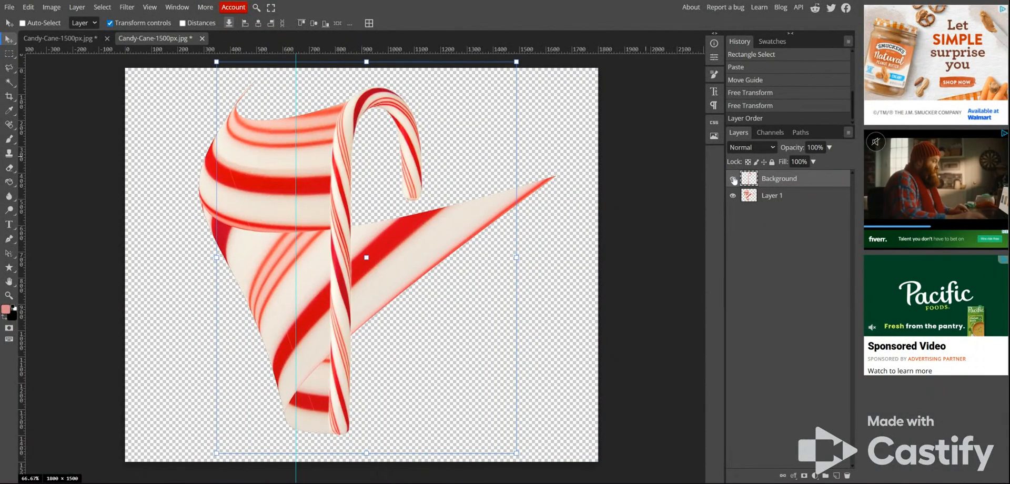
{"action": "left_click", "coordinate": [794, 476]}
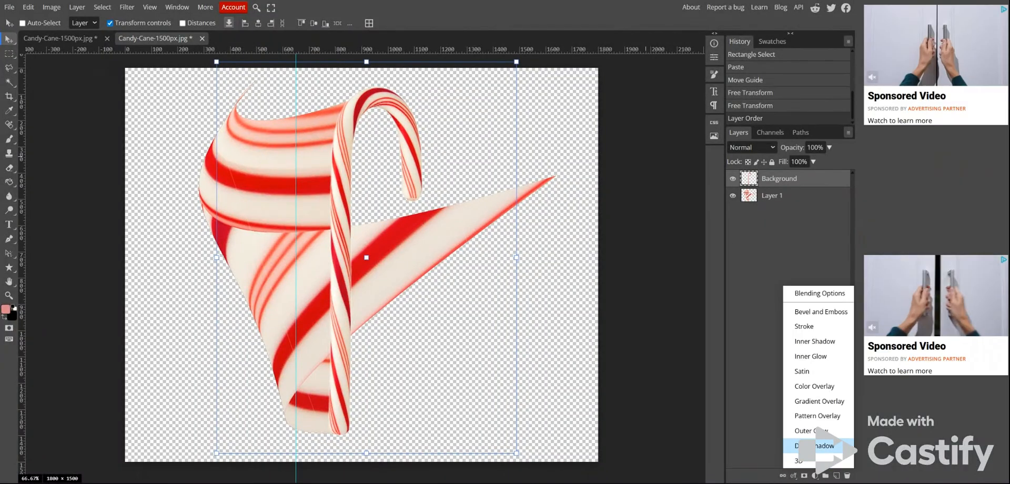
{"action": "left_click", "coordinate": [815, 446]}
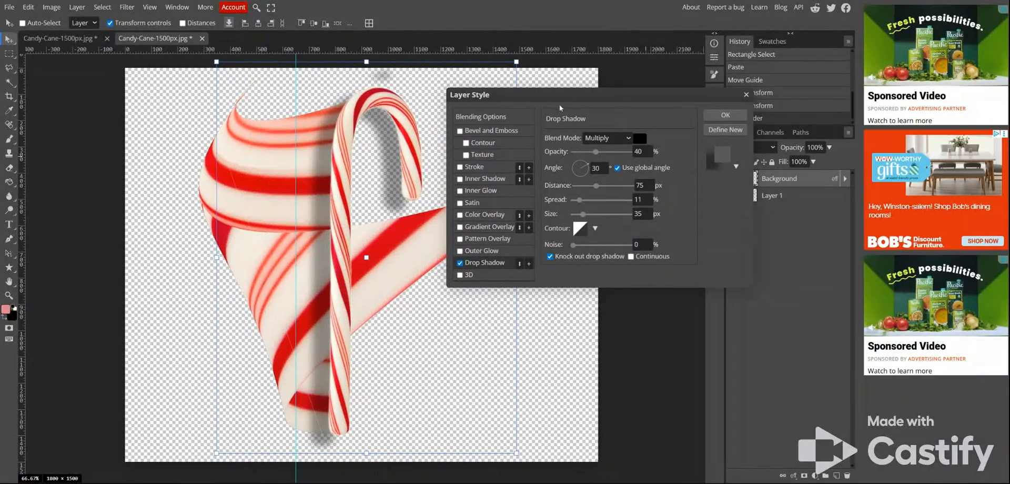
{"action": "mouse_move", "coordinate": [570, 99]}
{"action": "left_mouse_down"}
{"action": "mouse_move", "coordinate": [486, 96]}
{"action": "mouse_move", "coordinate": [577, 96]}
{"action": "left_mouse_up"}
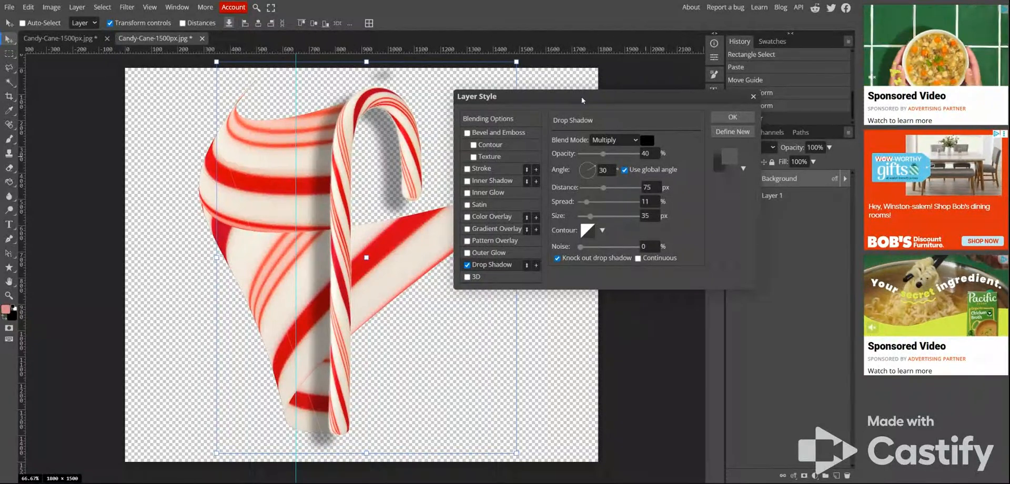
- Set the drop shadow's angle to -178° so it falls on the candy cane's right side, and apply the layer style
{"action": "left_click", "coordinate": [647, 153]}
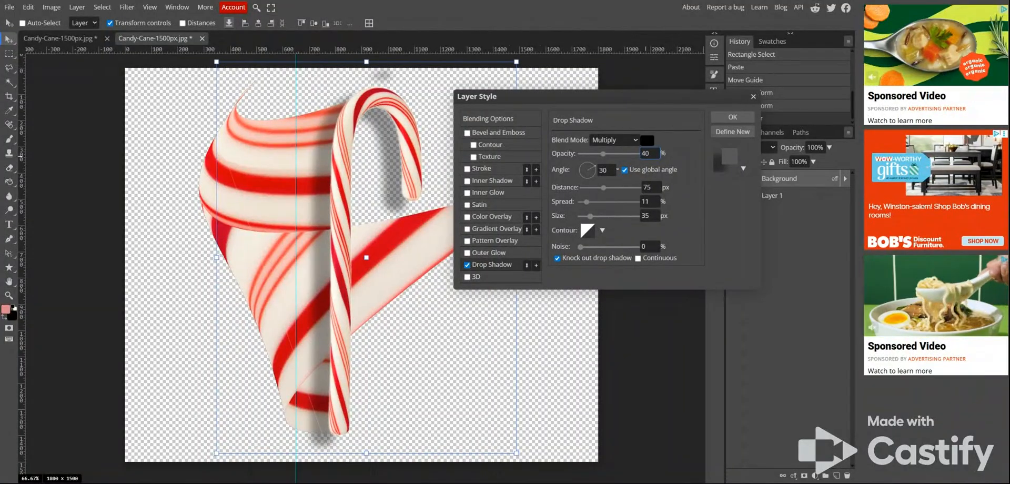
{"action": "key", "text": "Tab"}
{"action": "type", "text": "135"}
{"action": "mouse_move", "coordinate": [580, 163]}
{"action": "left_mouse_down"}
{"action": "mouse_move", "coordinate": [567, 159]}
{"action": "mouse_move", "coordinate": [573, 152]}
{"action": "mouse_move", "coordinate": [575, 173]}
{"action": "left_mouse_up"}
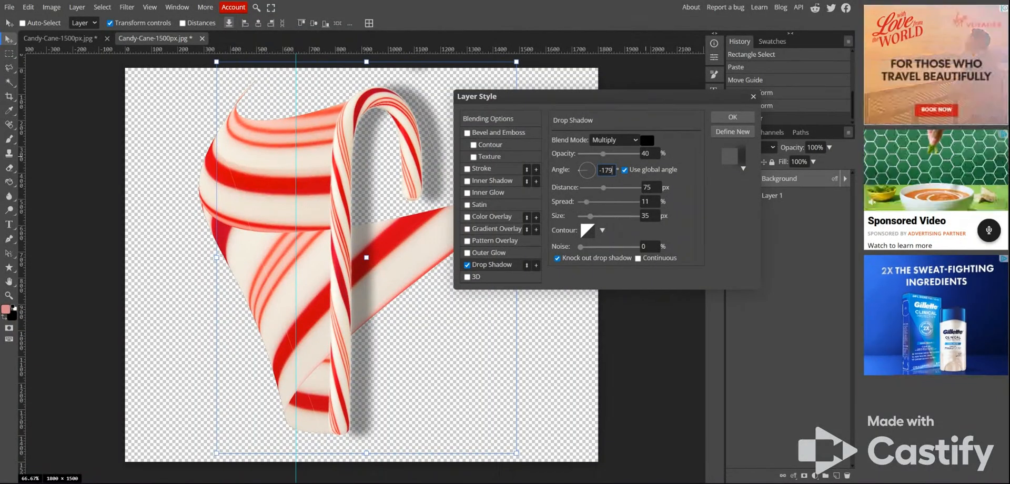
{"action": "type", "text": "8"}
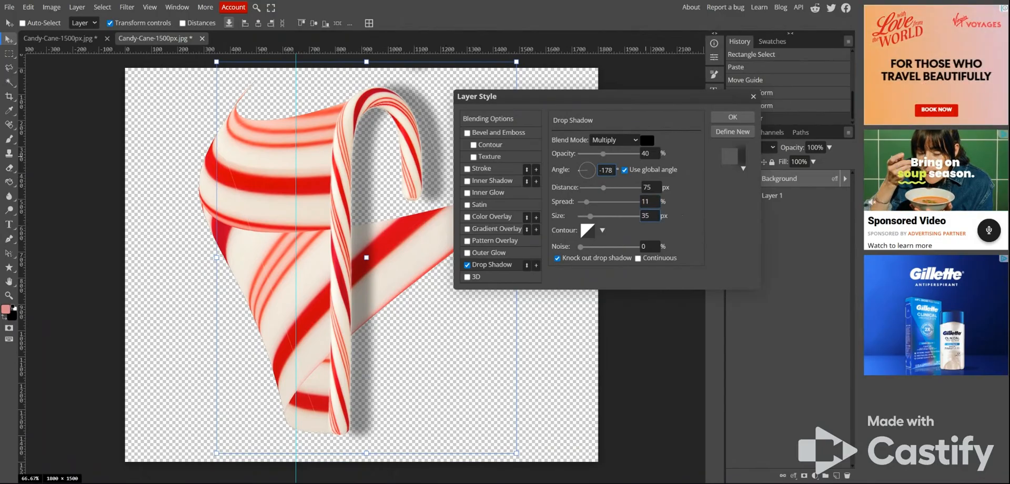
{"action": "left_click", "coordinate": [728, 119]}
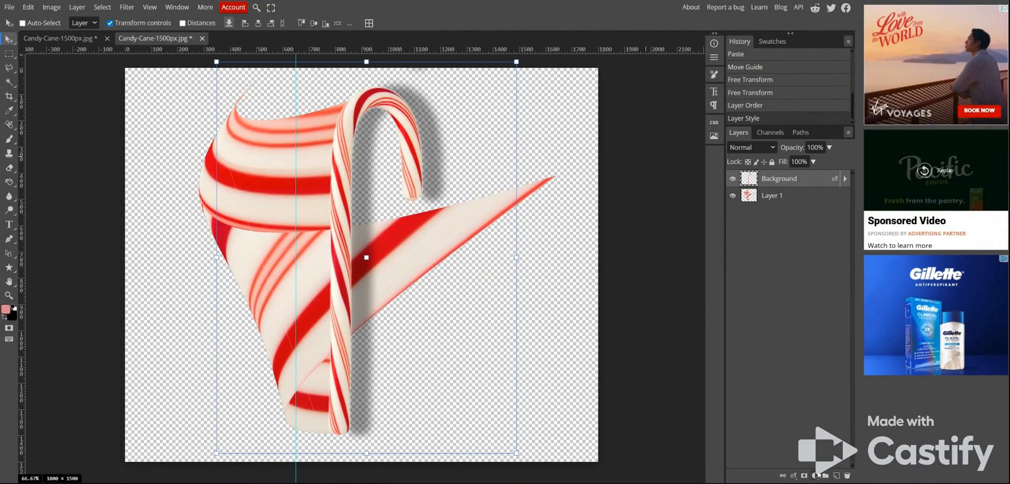
- Add a new layer beneath all the others and set the foreground colour to a cream sampled from the warped strip (#eee1d3)
{"action": "left_click", "coordinate": [837, 476]}
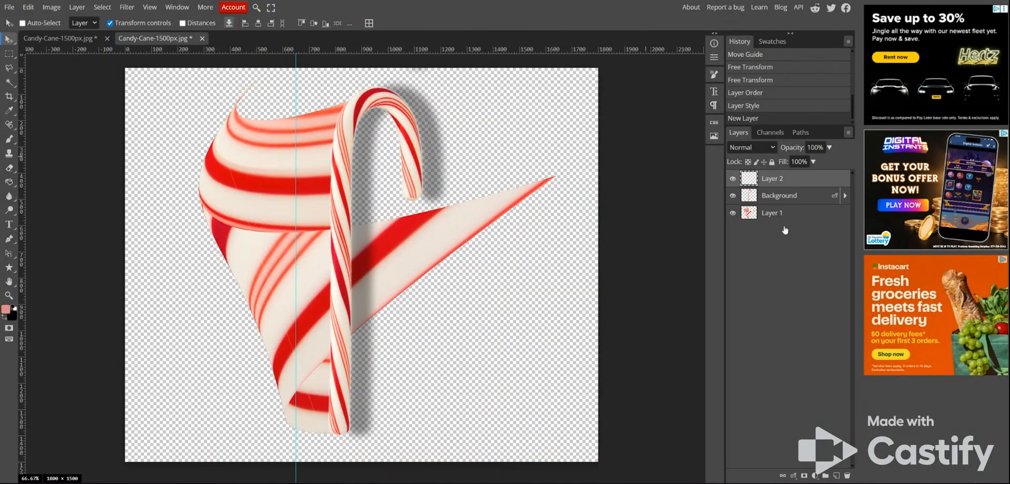
{"action": "left_click_drag", "start_coordinate": [785, 230], "coordinate": [784, 227]}
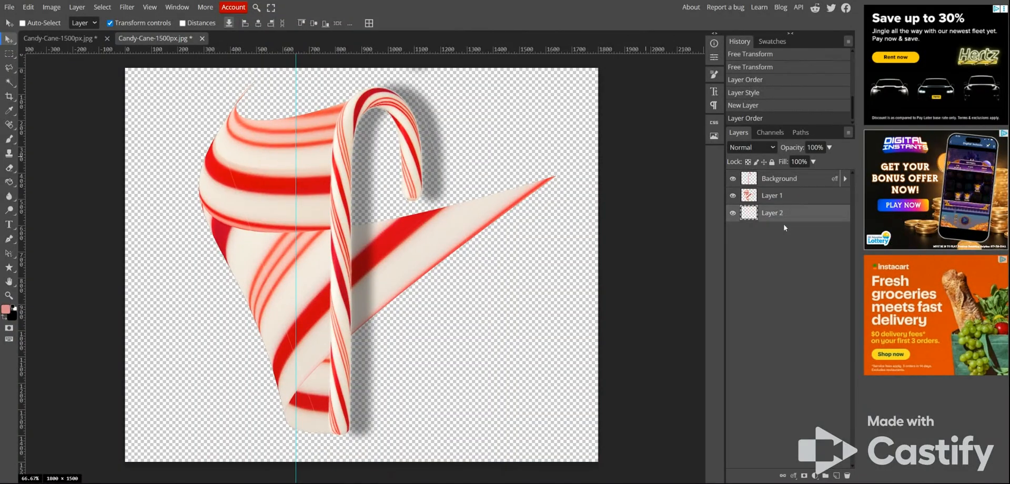
{"action": "left_click", "coordinate": [7, 310]}
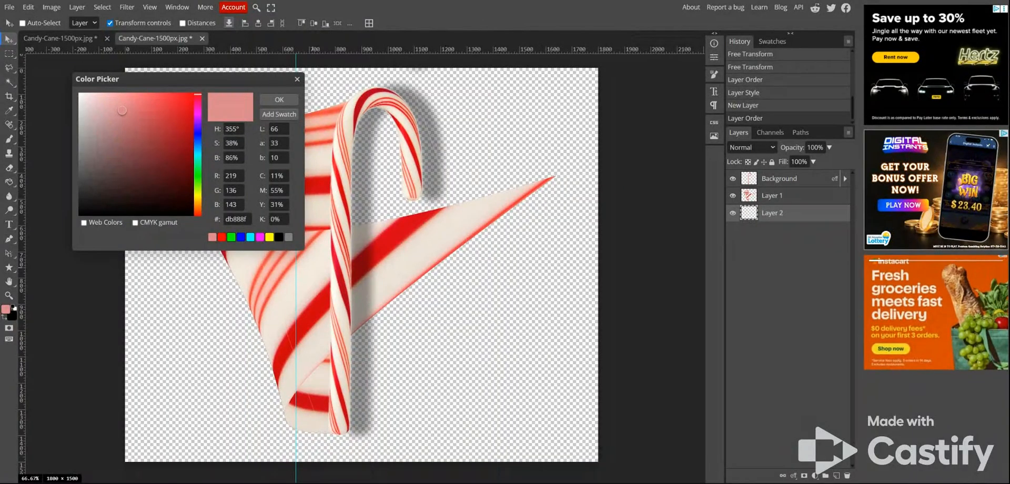
{"action": "left_click", "coordinate": [309, 272]}
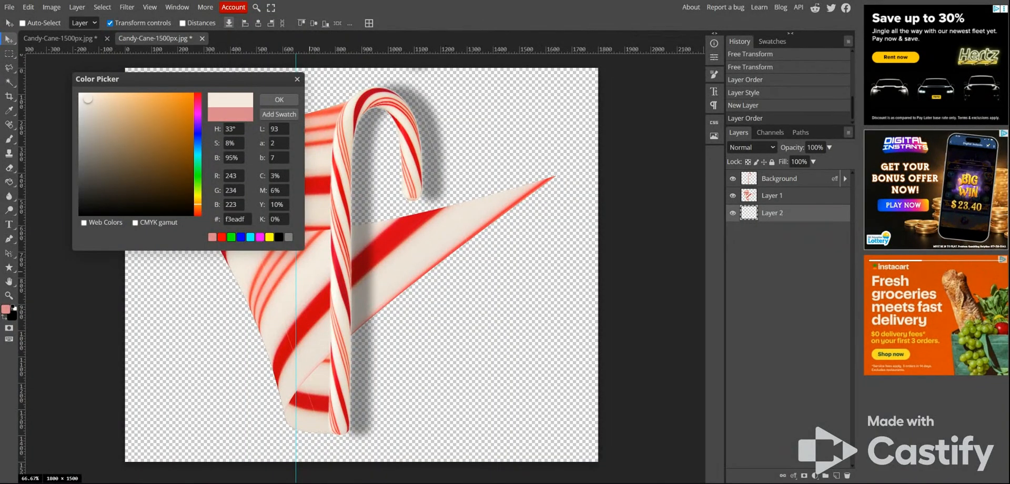
{"action": "left_click", "coordinate": [317, 252]}
{"action": "left_click", "coordinate": [315, 274]}
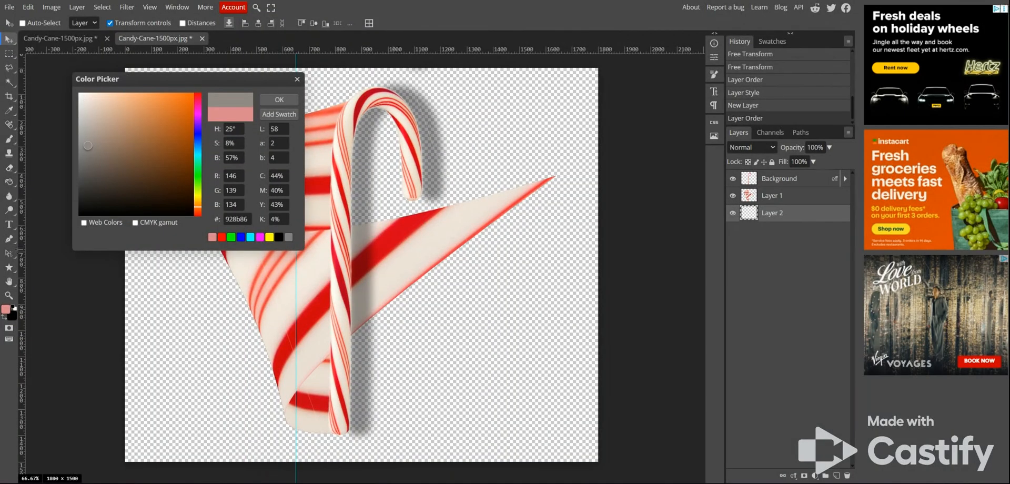
{"action": "left_click", "coordinate": [315, 305]}
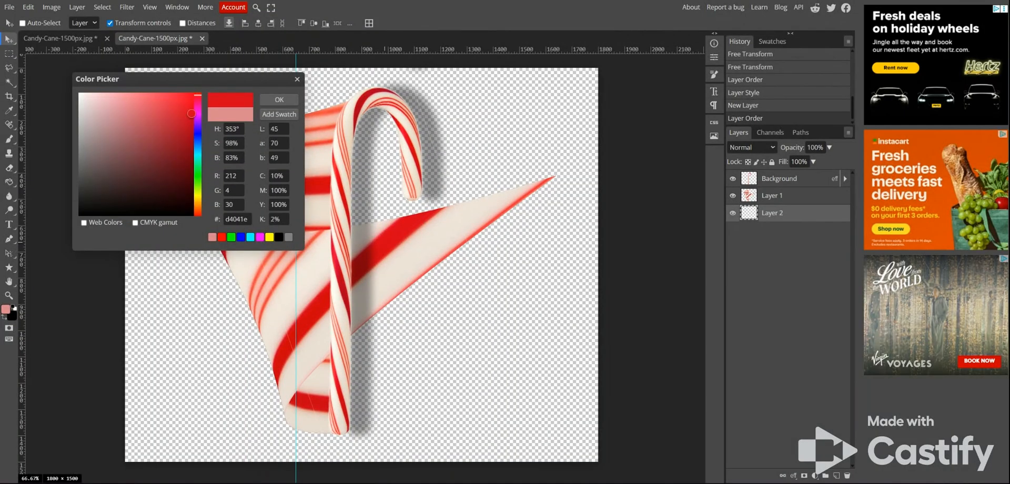
{"action": "left_click", "coordinate": [321, 302]}
{"action": "left_click", "coordinate": [279, 290]}
{"action": "left_click", "coordinate": [292, 269]}
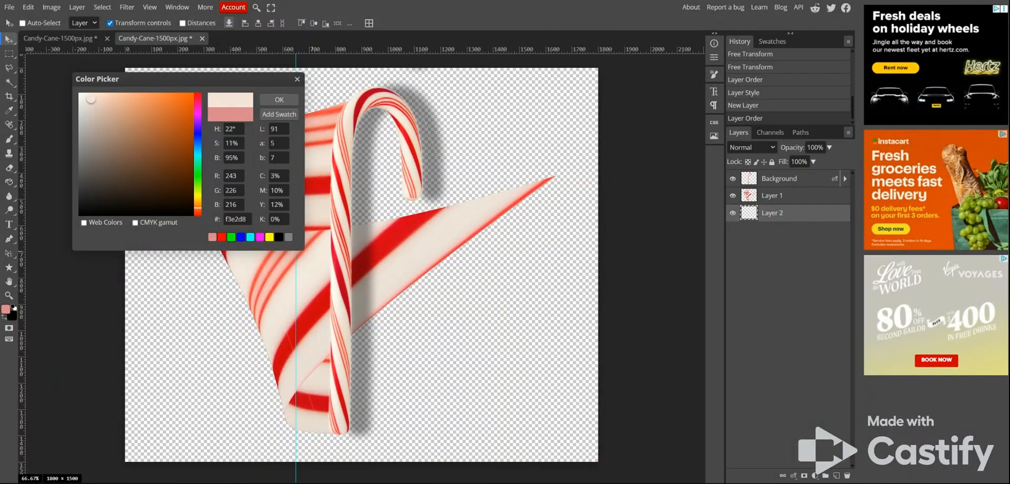
{"action": "left_click", "coordinate": [317, 264]}
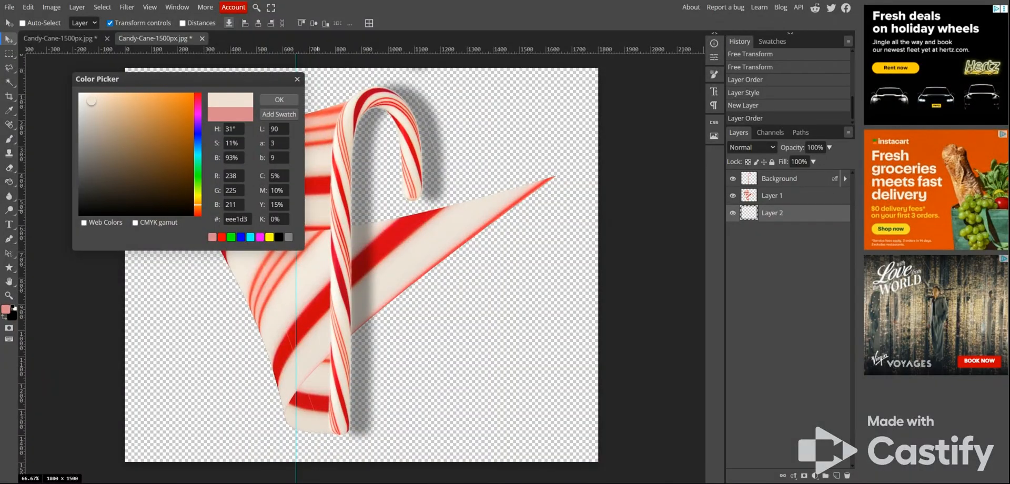
{"action": "left_click", "coordinate": [10, 182]}
{"action": "left_click", "coordinate": [279, 99]}
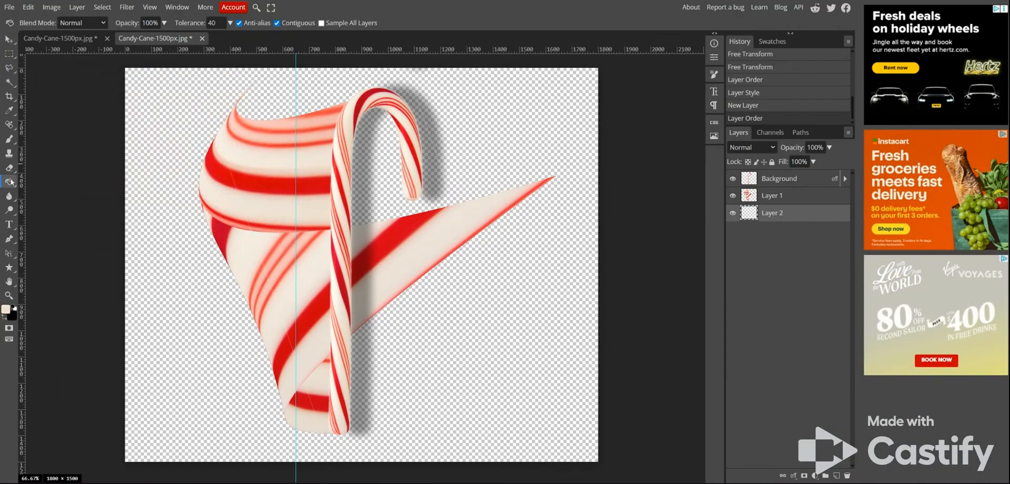
- Fill the new bottom layer with the cream colour using the Paint Bucket and check it with the Background layer hidden
{"action": "right_click", "coordinate": [11, 182]}
{"action": "left_click", "coordinate": [57, 198]}
{"action": "left_click", "coordinate": [173, 258]}
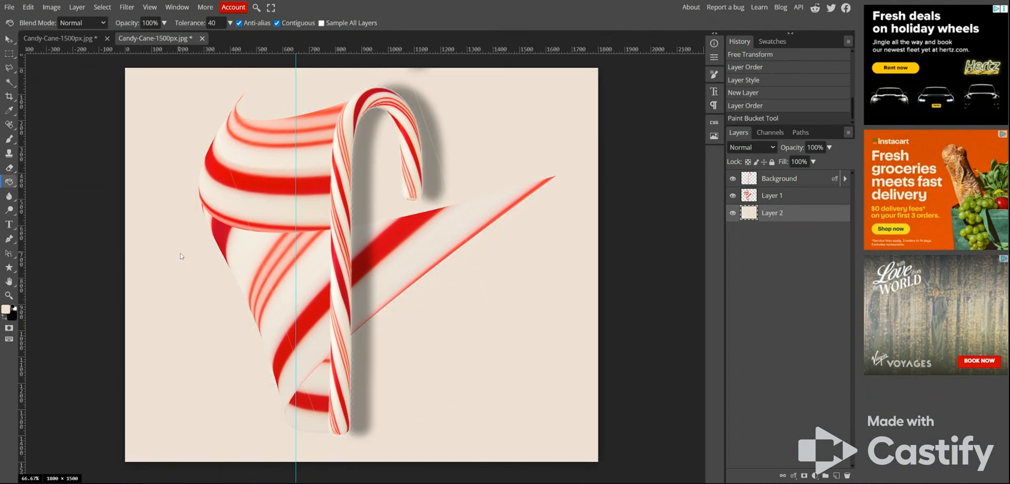
{"action": "left_click", "coordinate": [9, 39]}
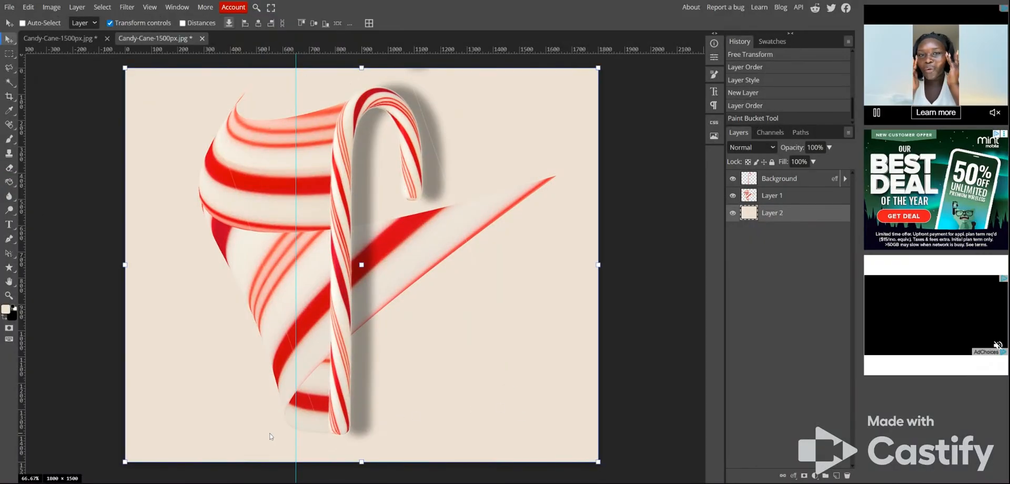
{"action": "left_click", "coordinate": [736, 180]}
{"action": "left_click", "coordinate": [737, 179]}
{"action": "left_click", "coordinate": [737, 180]}
{"action": "left_click", "coordinate": [736, 180]}
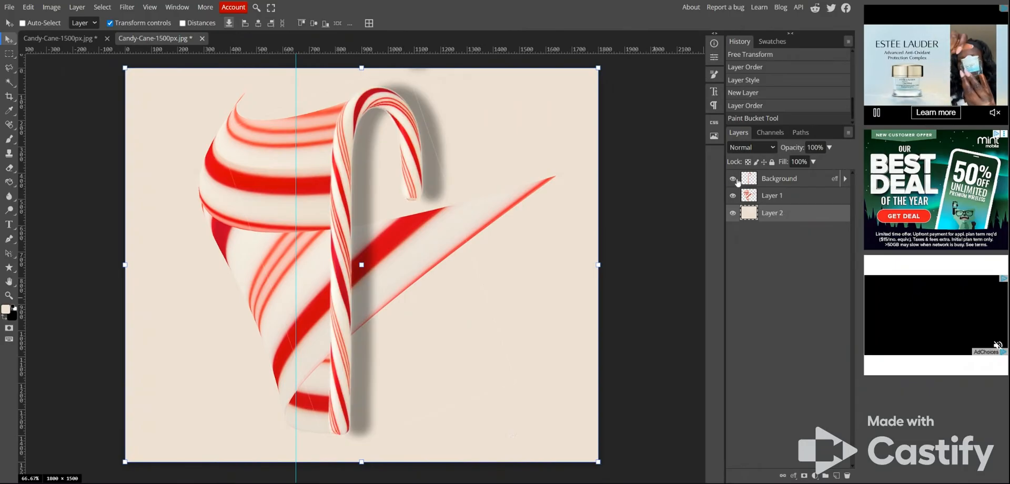
- Erase the stray specks around the candy cane on the Background layer with the Eraser, undoing any stroke made on Layer 2
{"action": "left_click", "coordinate": [11, 169]}
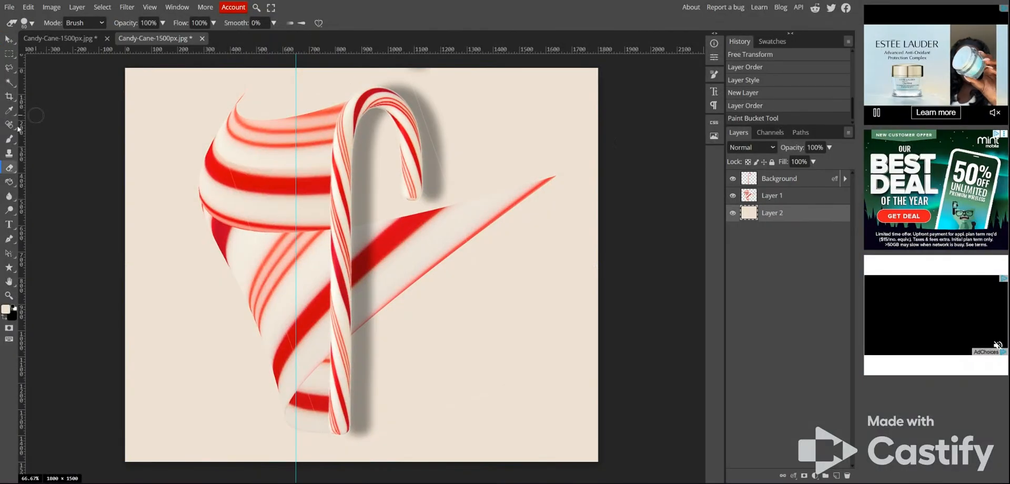
{"action": "right_click", "coordinate": [13, 170]}
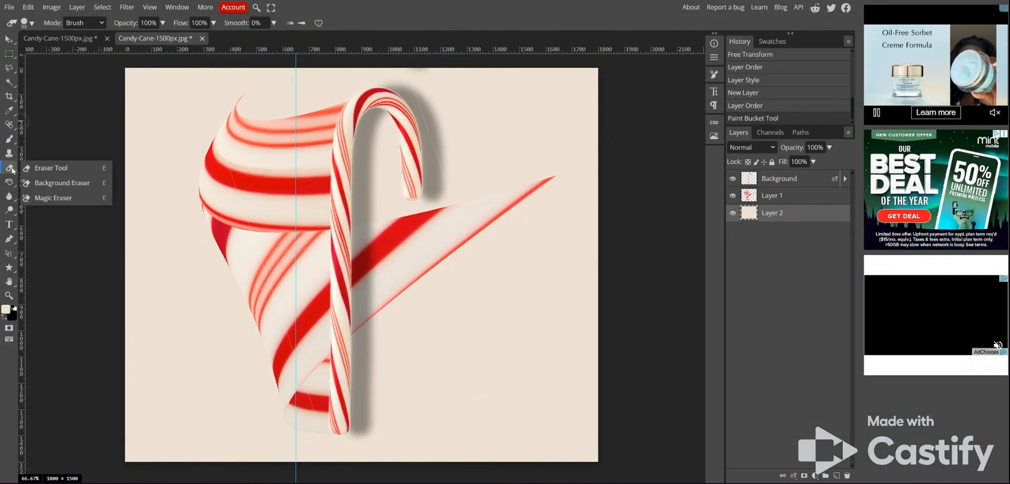
{"action": "left_click", "coordinate": [49, 168]}
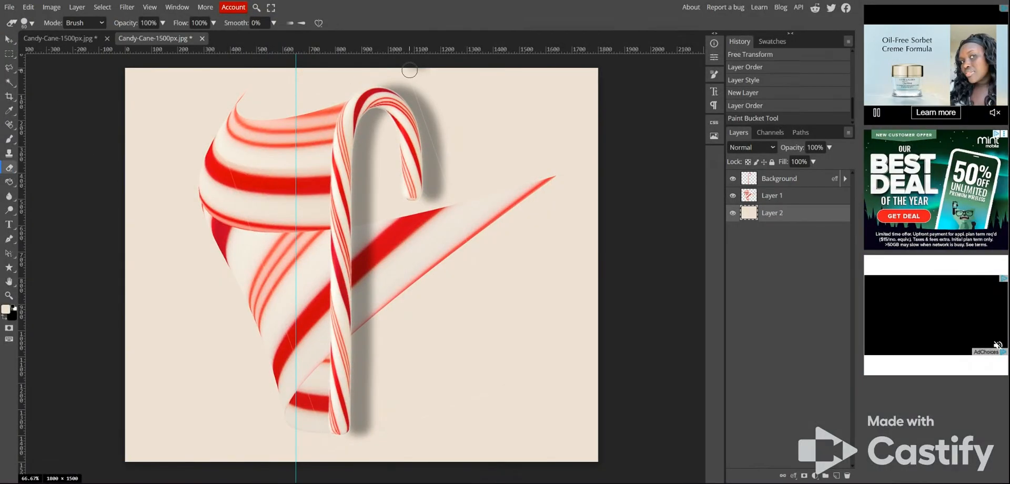
{"action": "key", "text": "ctrl+z"}
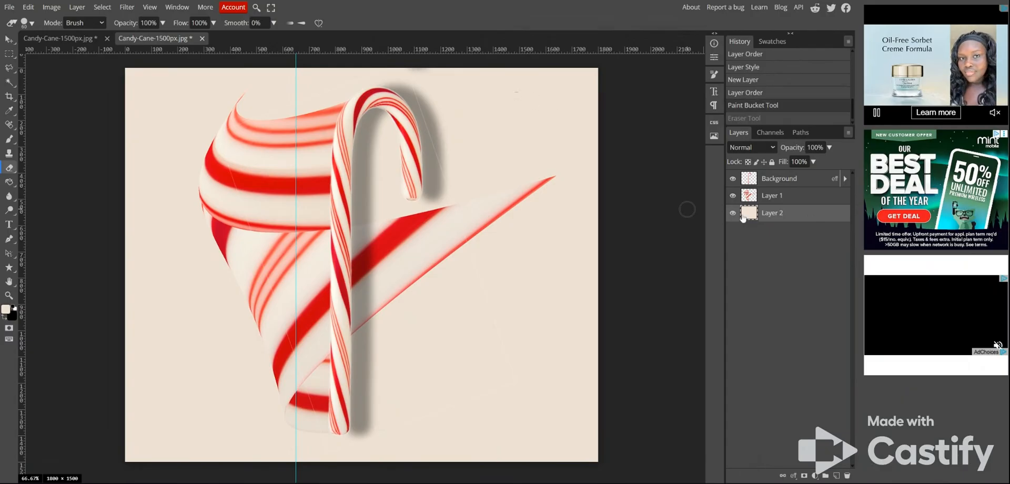
{"action": "left_click", "coordinate": [800, 182]}
{"action": "key", "text": "ctrl+shift+z"}
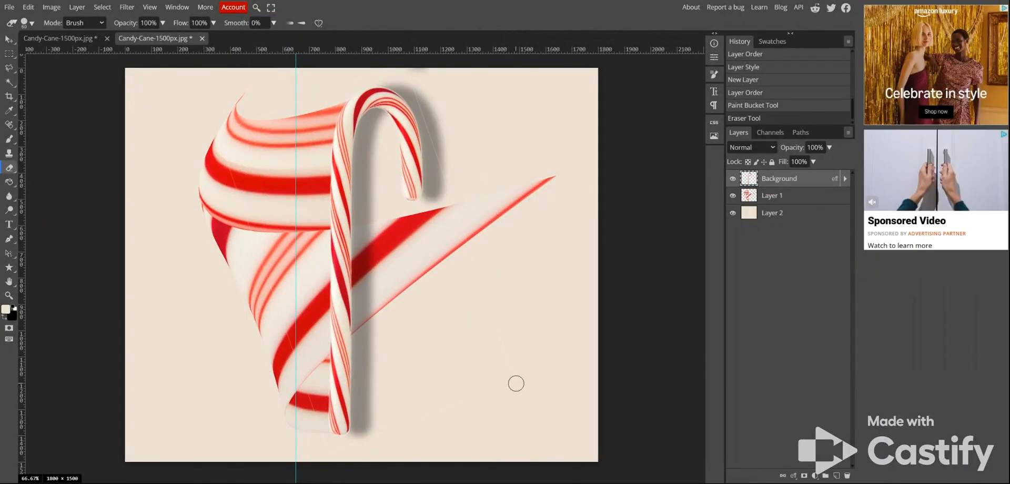
{"action": "left_click_drag", "start_coordinate": [516, 383], "coordinate": [406, 431]}
{"action": "left_click_drag", "start_coordinate": [298, 464], "coordinate": [317, 455]}
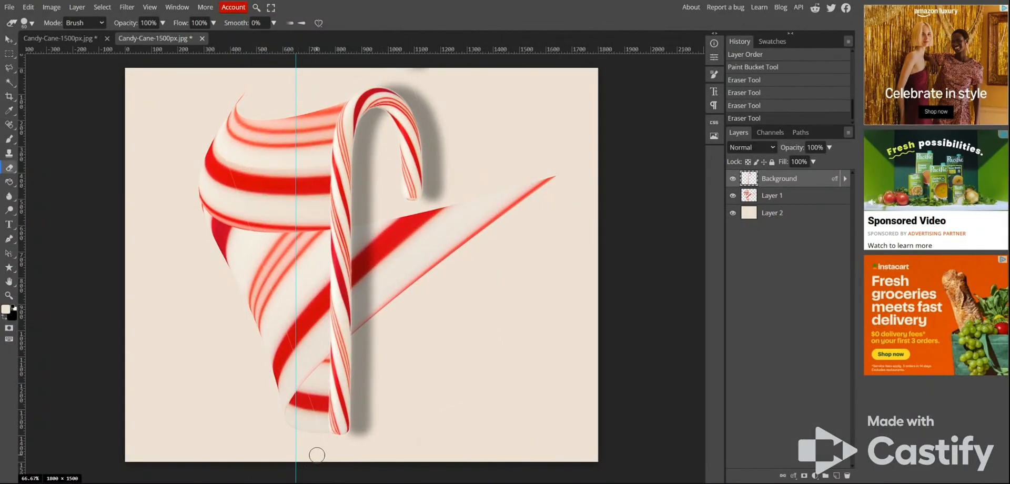
{"action": "mouse_move", "coordinate": [259, 131]}
{"action": "left_mouse_down"}
{"action": "mouse_move", "coordinate": [297, 195]}
{"action": "mouse_move", "coordinate": [288, 203]}
{"action": "left_mouse_up"}
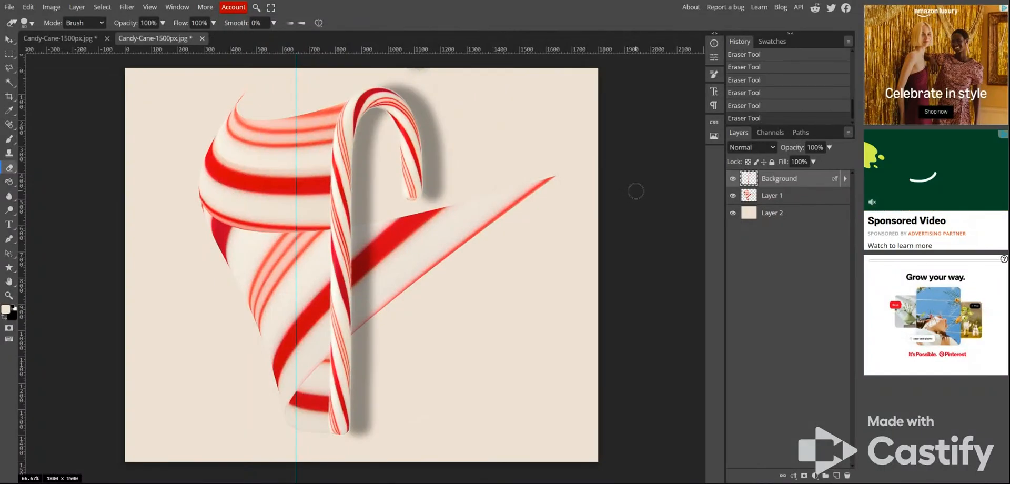
- Save the document as a PSD named Candy-Cane-Pixel-Stretch and export it as a 1800 × 1500 px JPG at 100% quality
{"action": "left_click", "coordinate": [9, 7]}
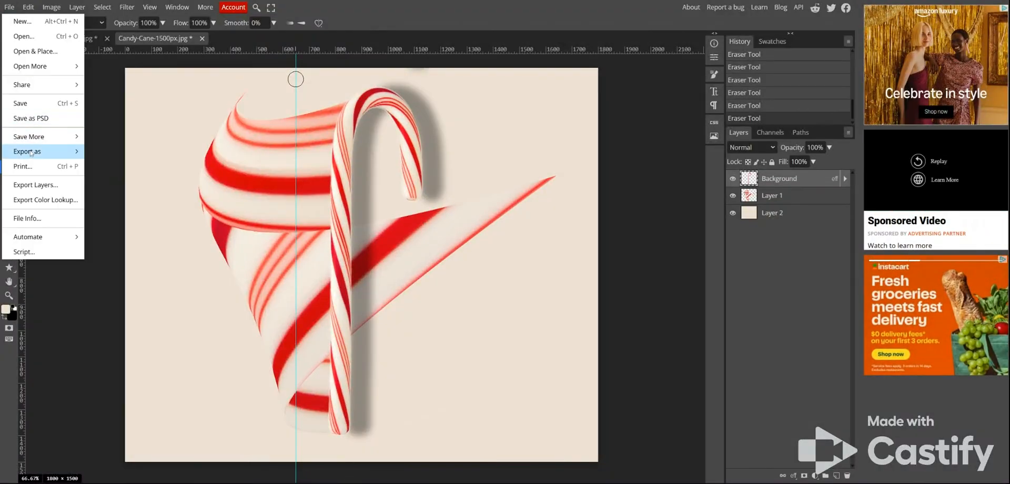
{"action": "left_click", "coordinate": [31, 117]}
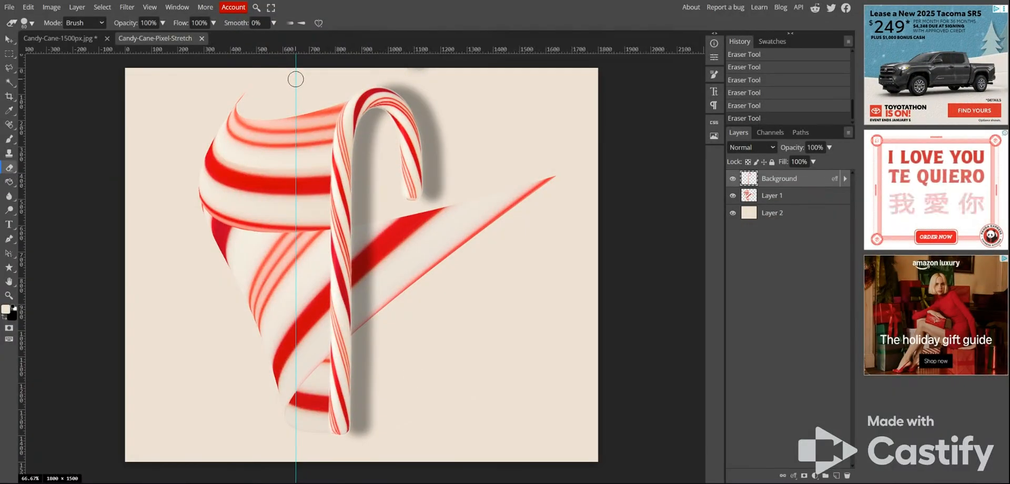
{"action": "left_click", "coordinate": [8, 7]}
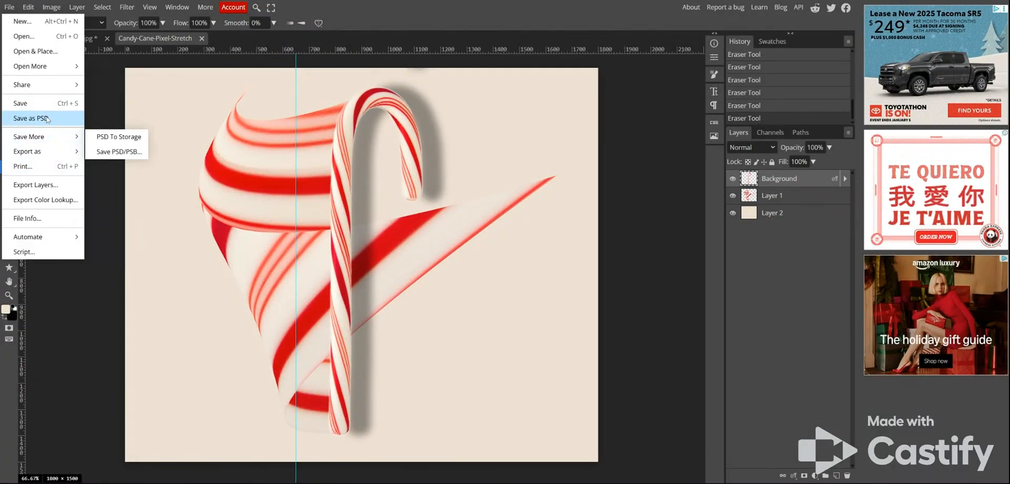
{"action": "mouse_move", "coordinate": [46, 152]}
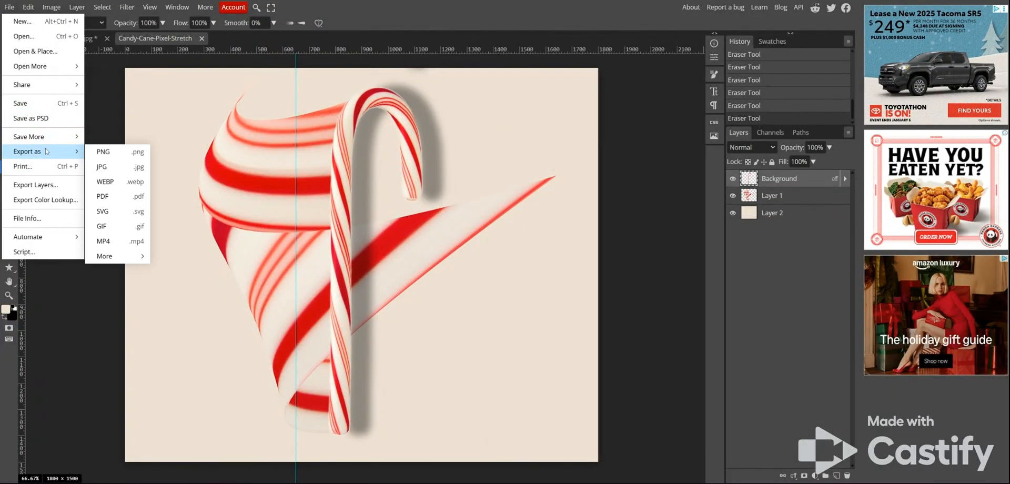
{"action": "left_click", "coordinate": [105, 167]}
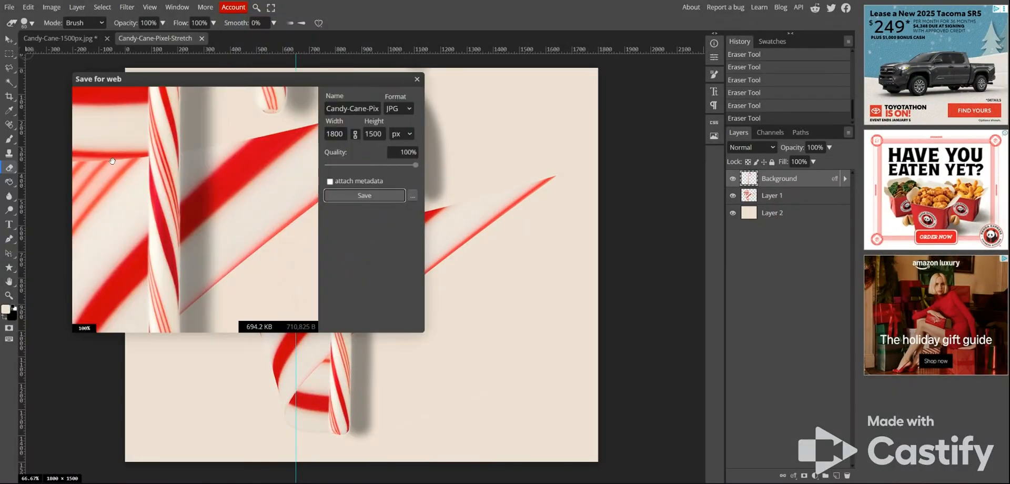
{"action": "left_click", "coordinate": [376, 198]}
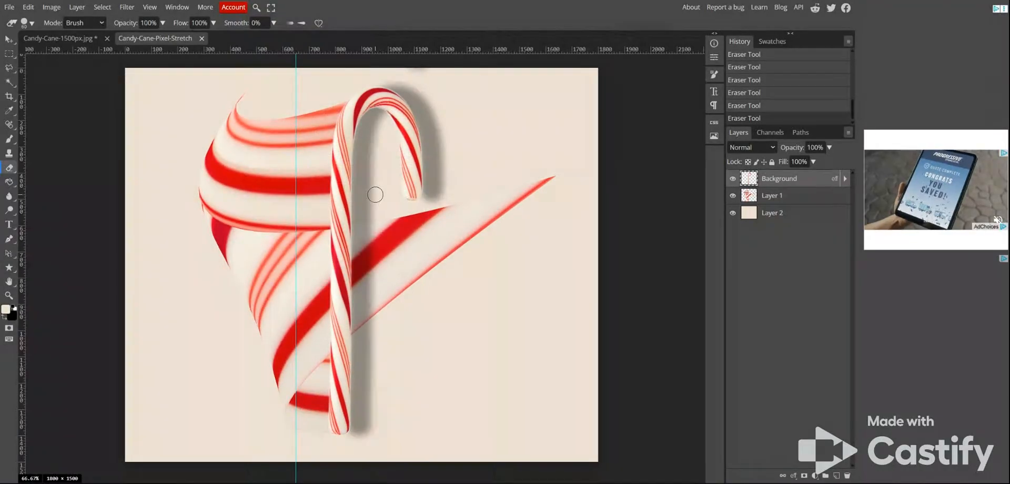